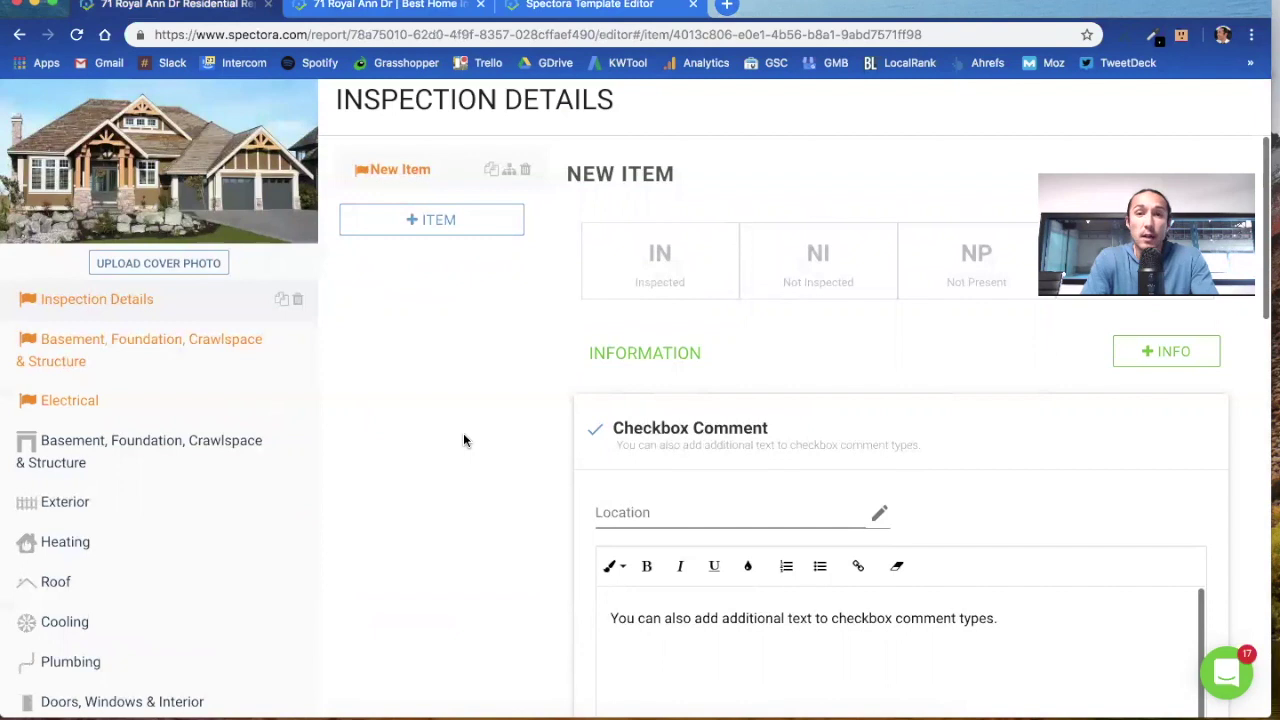
# - Start a new informational comment, review its answer formats, then cancel it without saving
pyautogui.scroll(2, 463, 437)
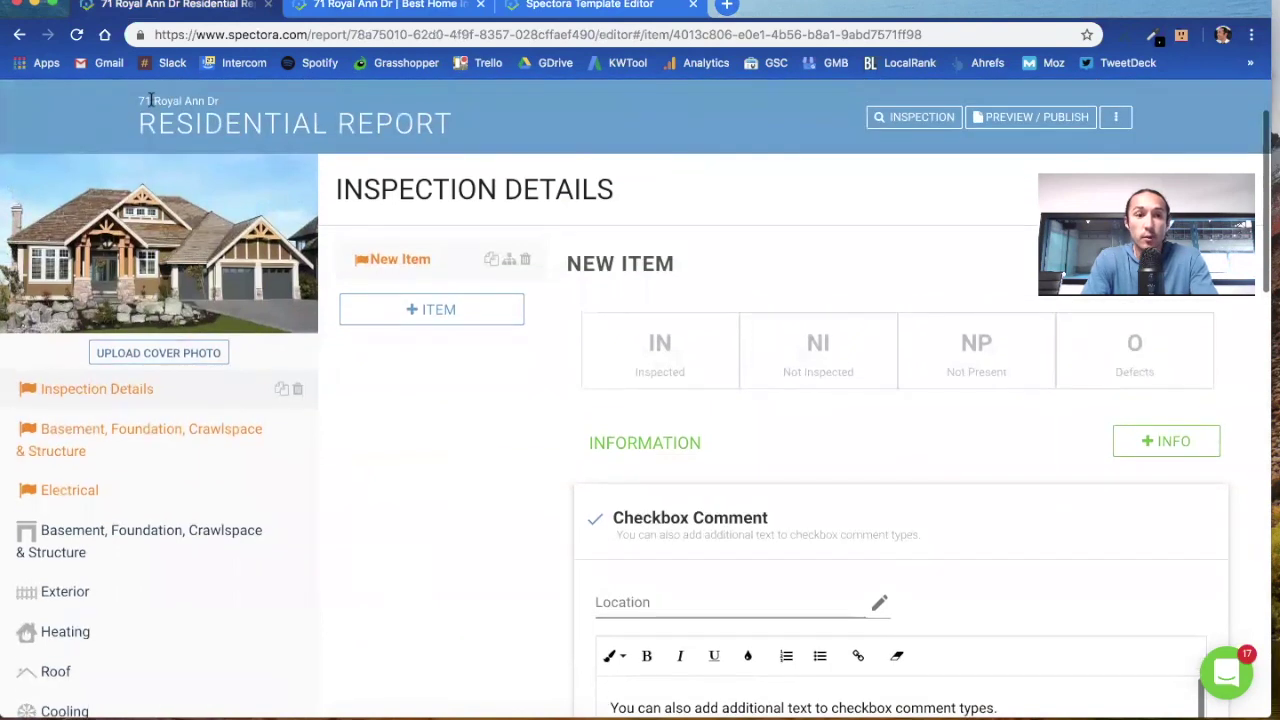
pyautogui.scroll(-1, 456, 404)
pyautogui.scroll(-3, 456, 404)
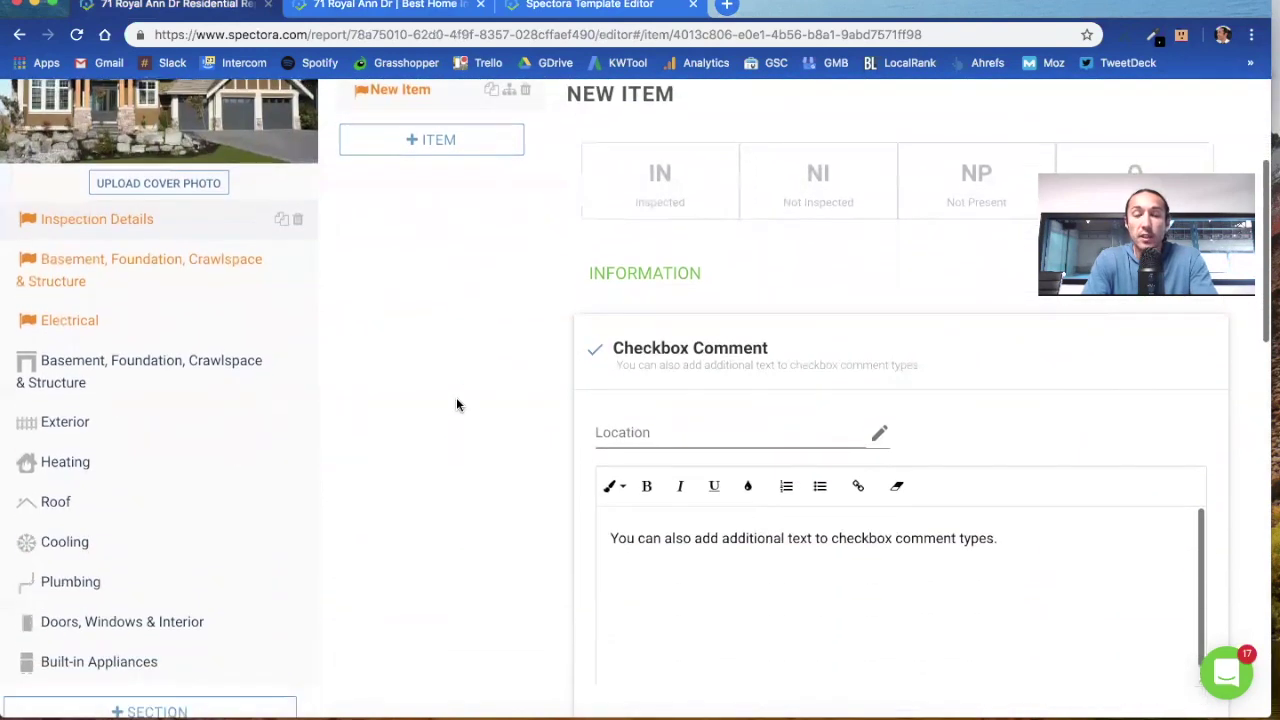
pyautogui.scroll(1, 457, 403)
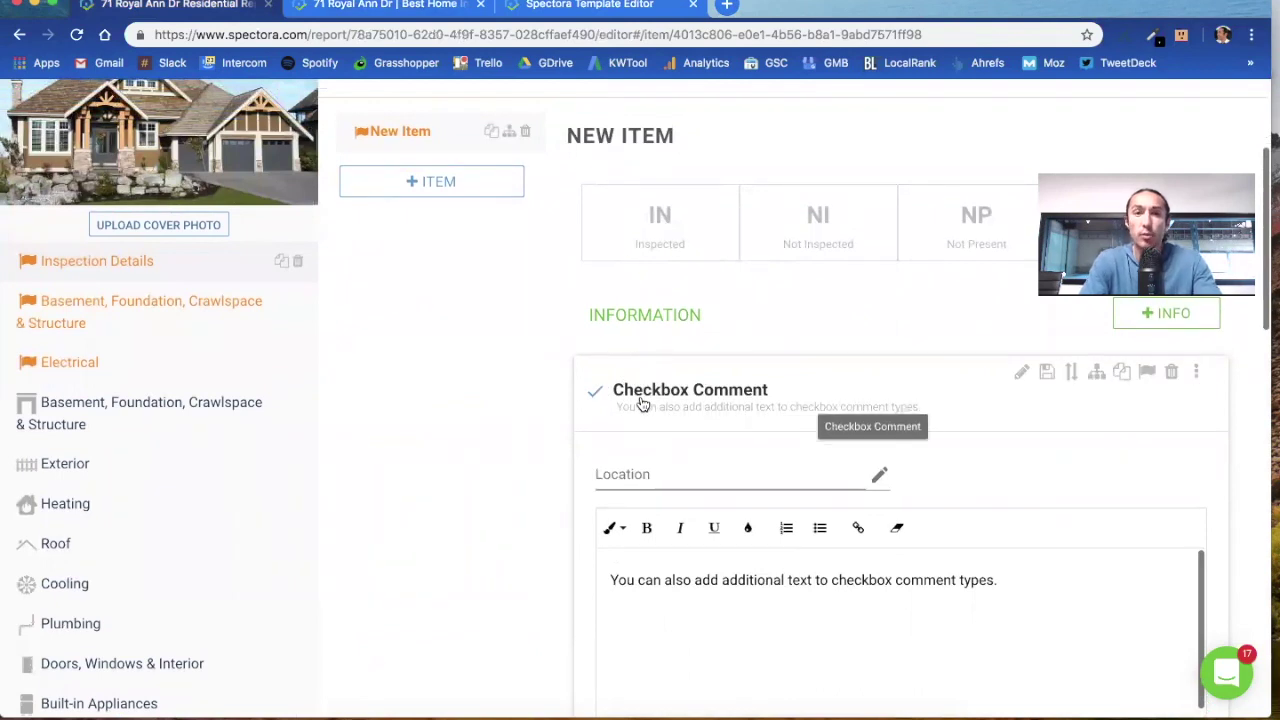
pyautogui.scroll(1, 641, 403)
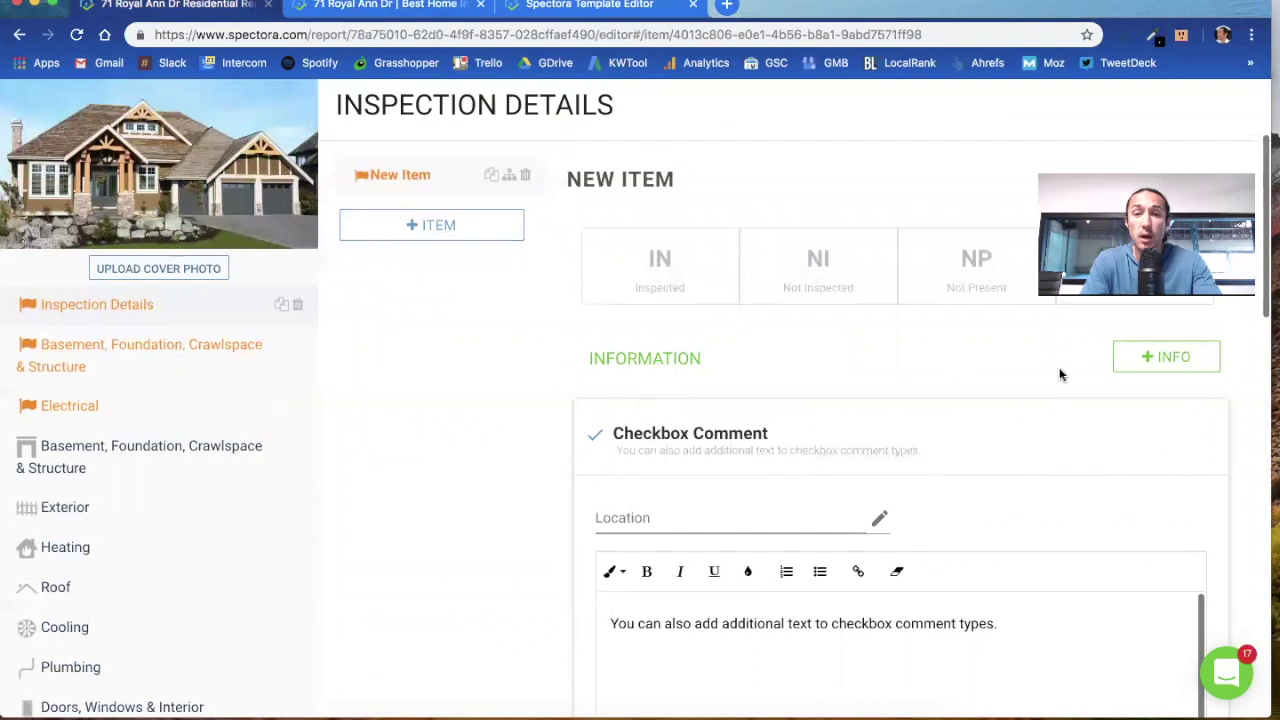
pyautogui.click(1155, 360)
pyautogui.click(170, 297)
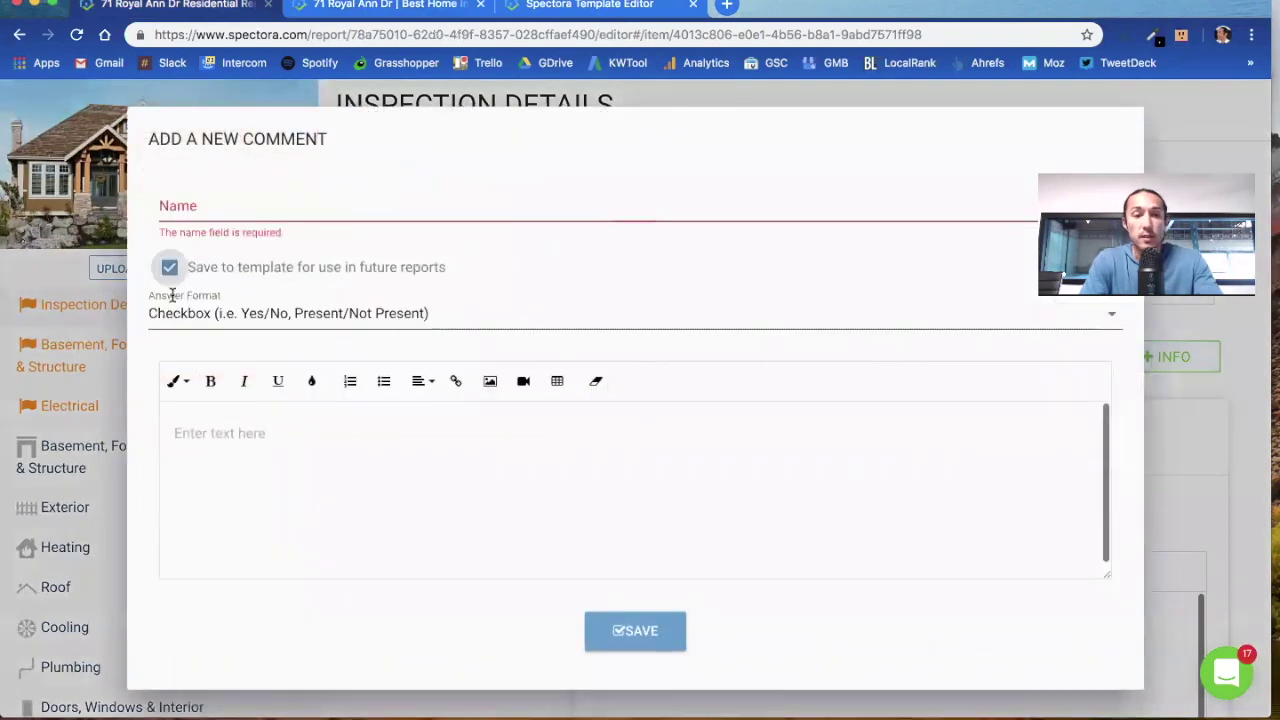
pyautogui.click(229, 315)
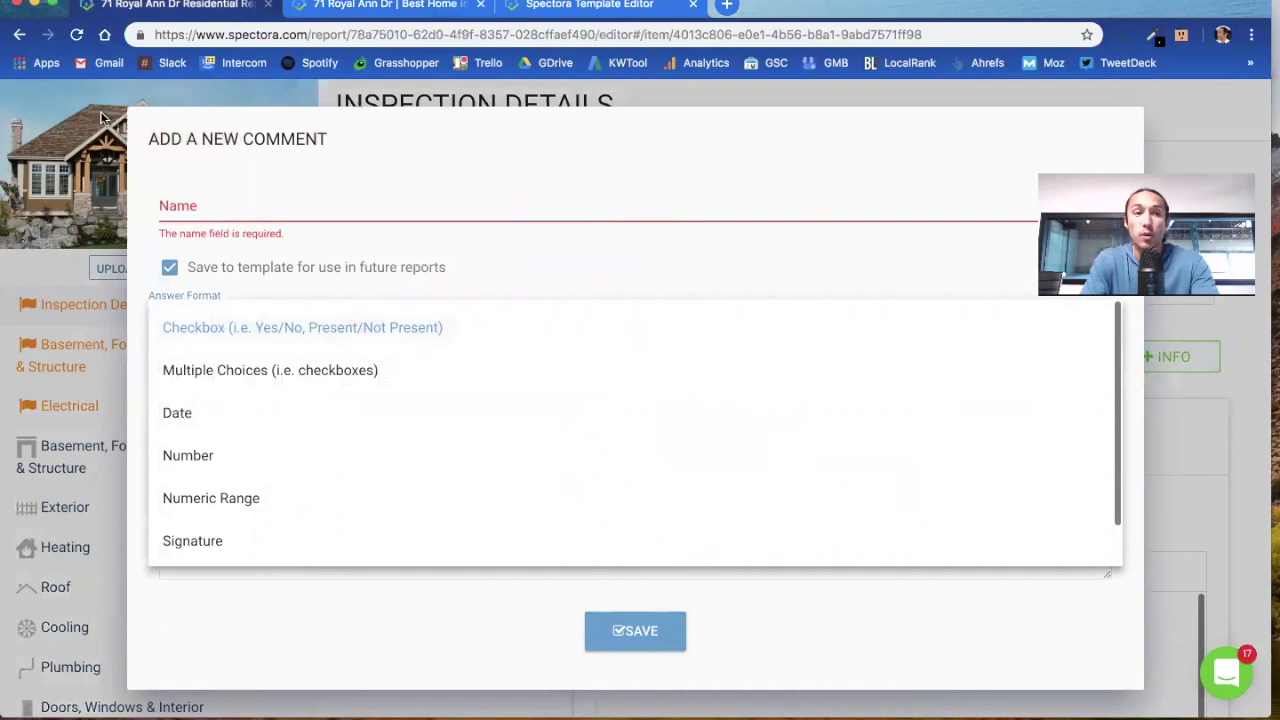
pyautogui.press('Escape')
pyautogui.scroll(-2, 530, 351)
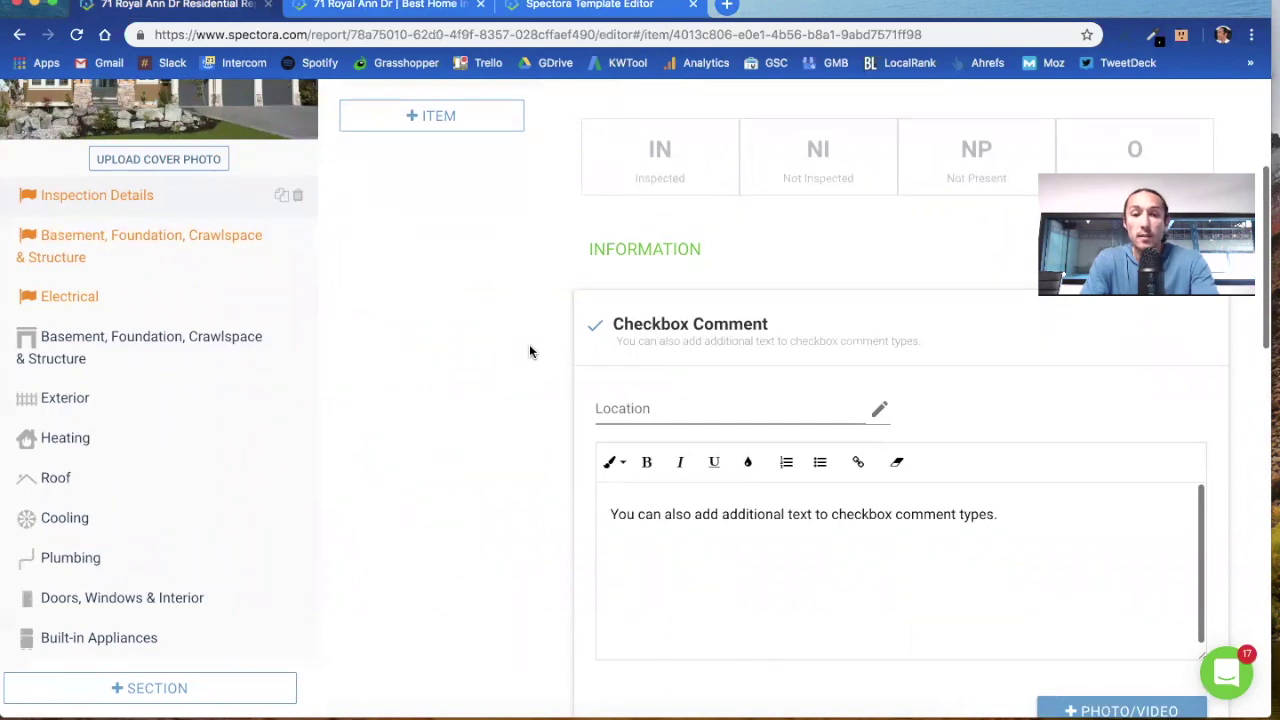
# - Toggle the Checkbox Comment off and back on, then select its comment sentence
pyautogui.click(592, 326)
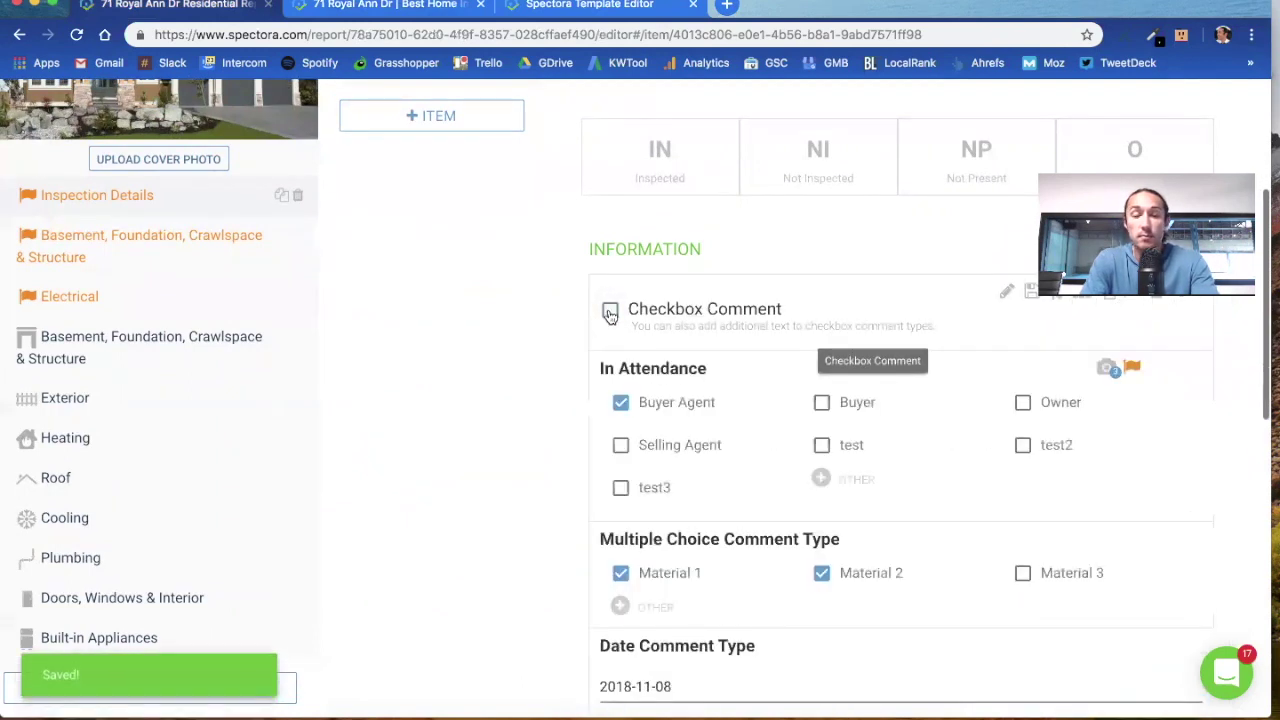
pyautogui.click(610, 318)
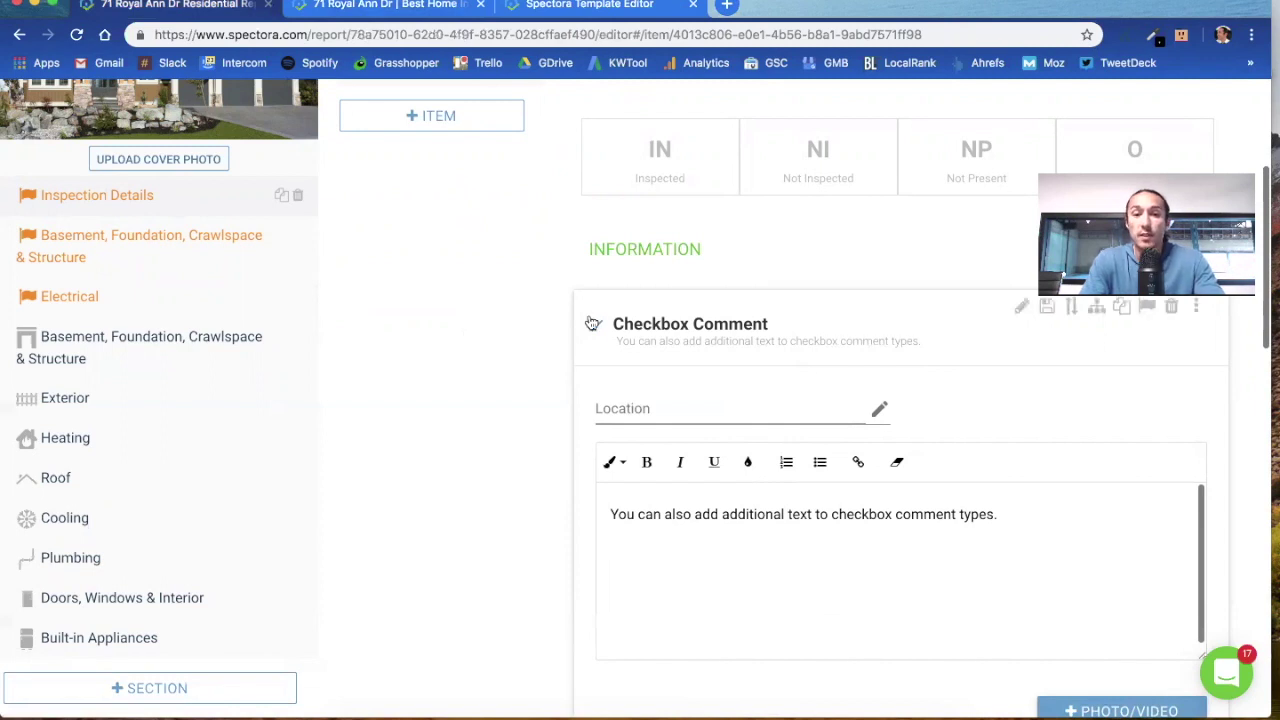
pyautogui.scroll(-1, 597, 330)
pyautogui.scroll(-1, 610, 345)
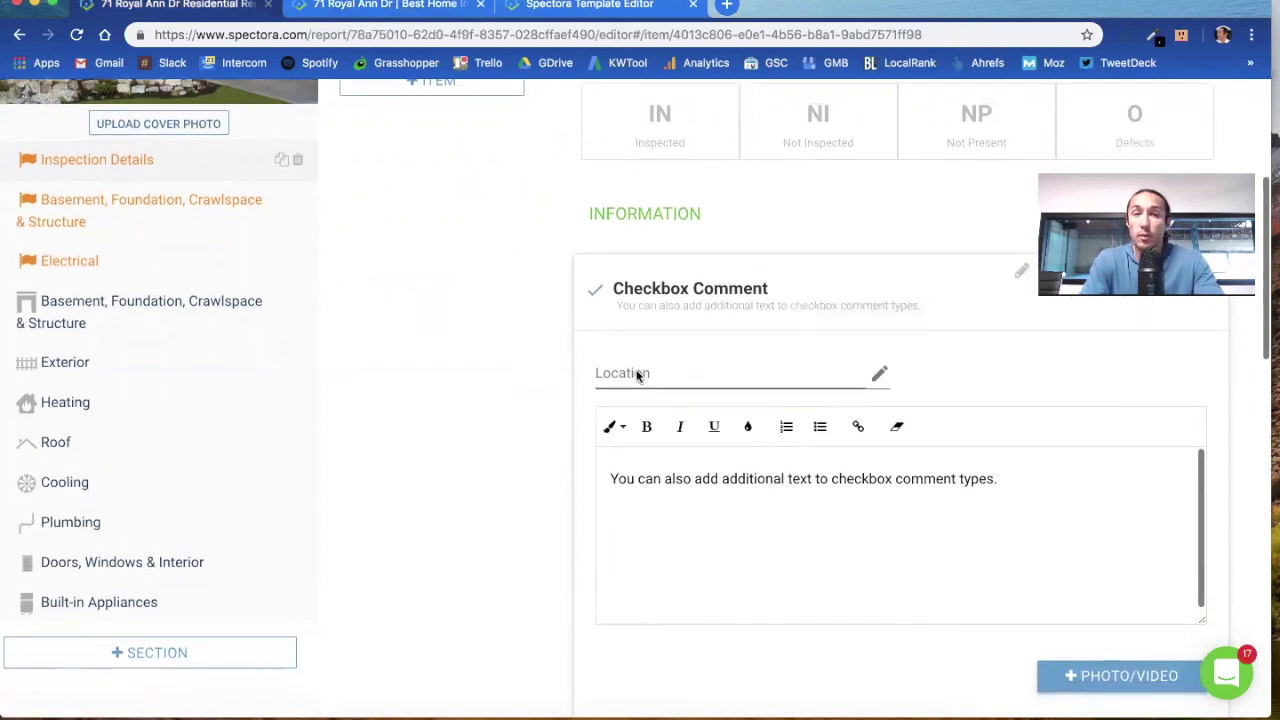
pyautogui.tripleClick(646, 476)
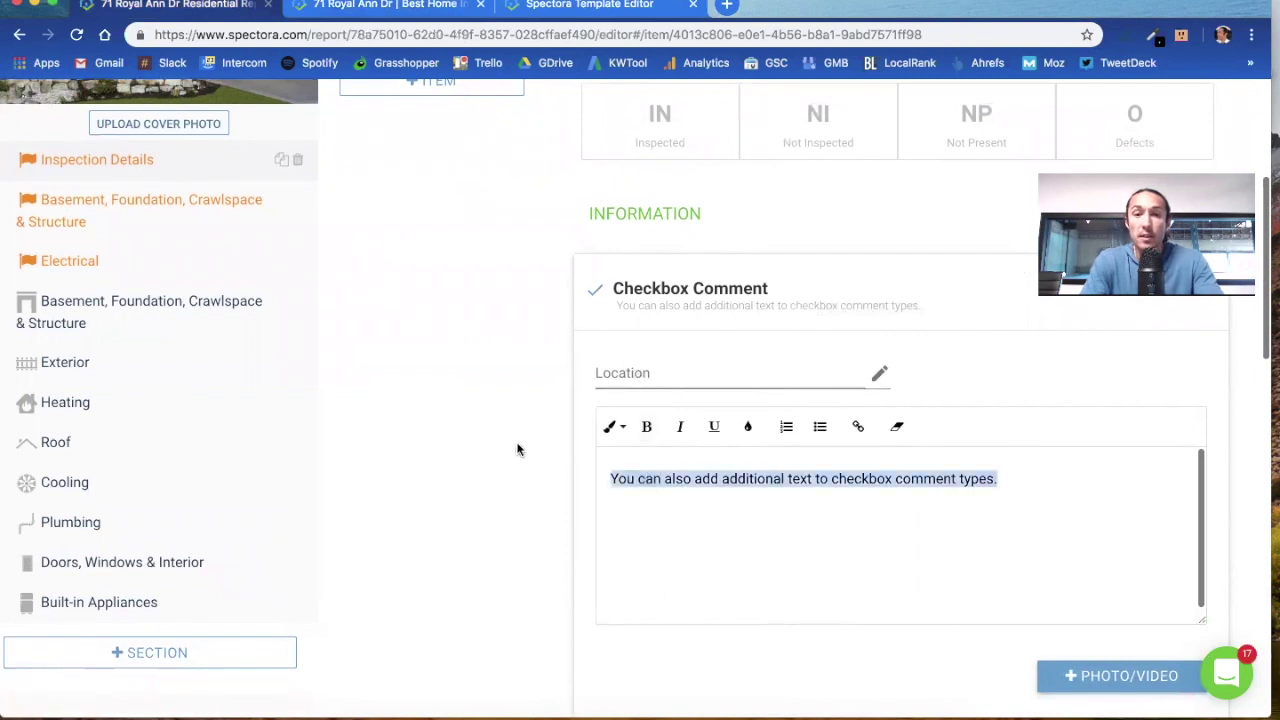
pyautogui.scroll(2, 517, 448)
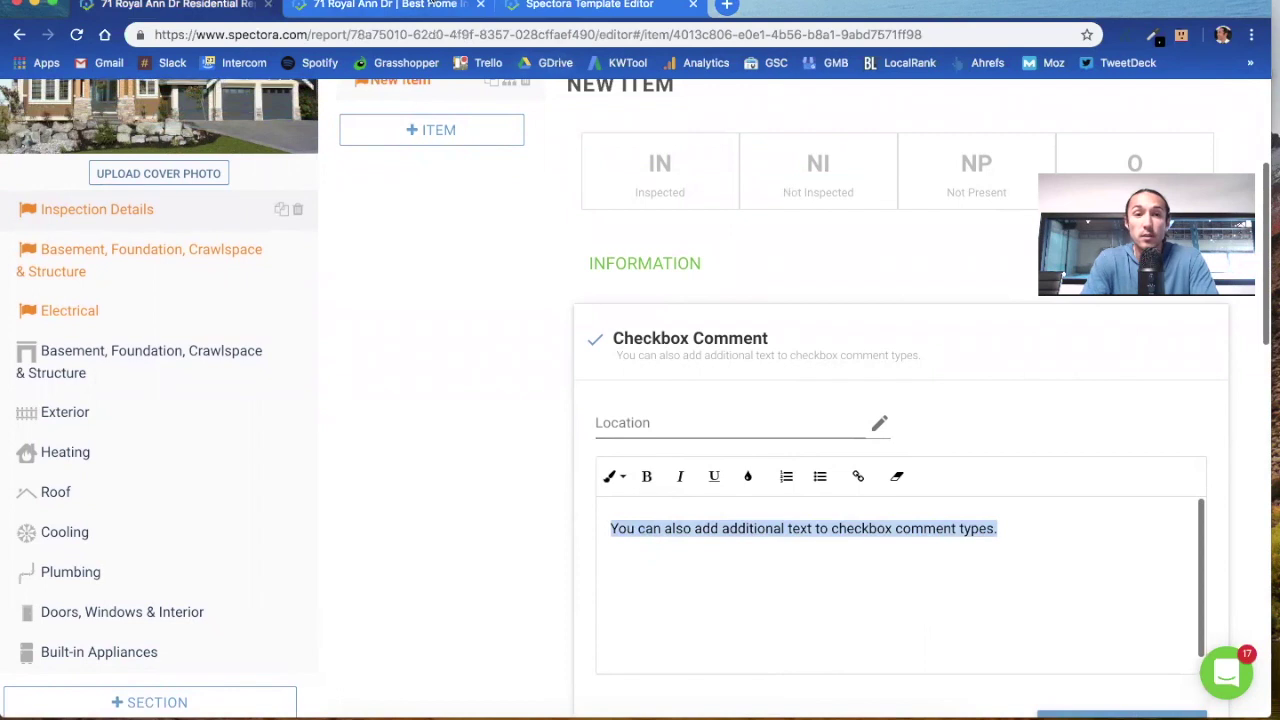
# - Switch to the report preview showing the Checkbox Comment under Inspection Details
pyautogui.click(400, 5)
pyautogui.scroll(-1, 478, 277)
pyautogui.moveTo(478, 376)
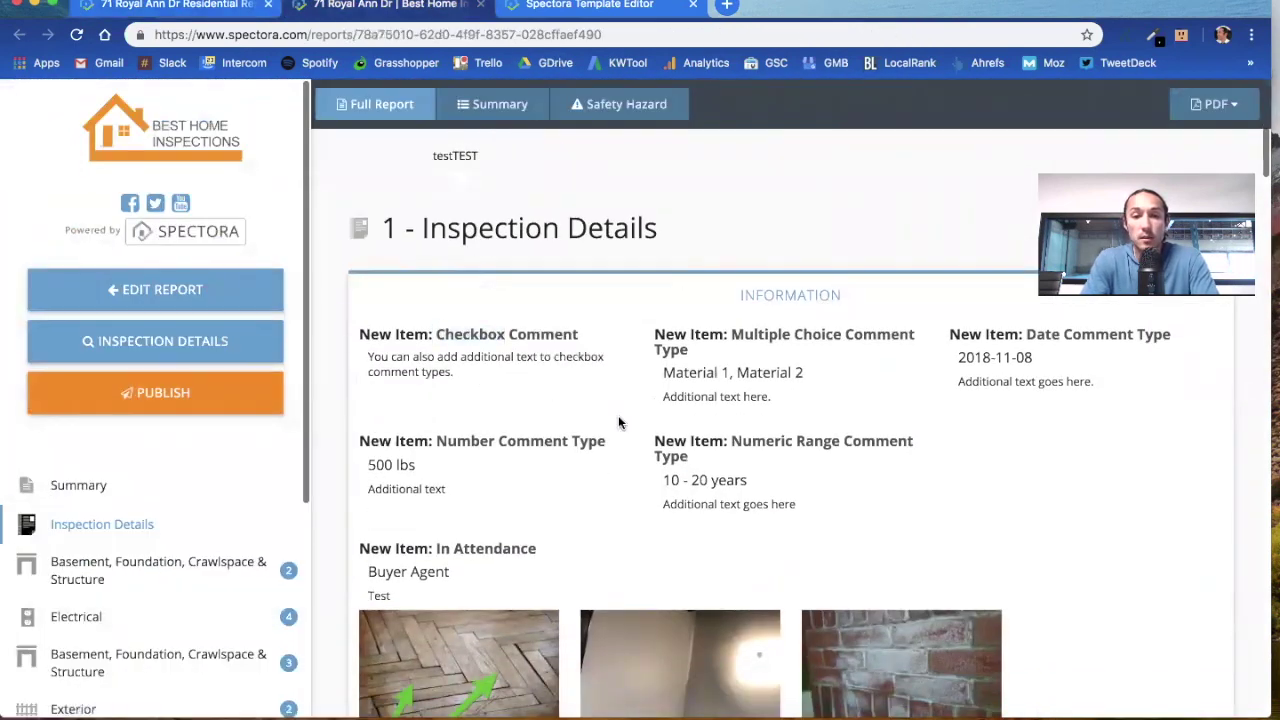
pyautogui.click(502, 379)
pyautogui.scroll(-4, 557, 374)
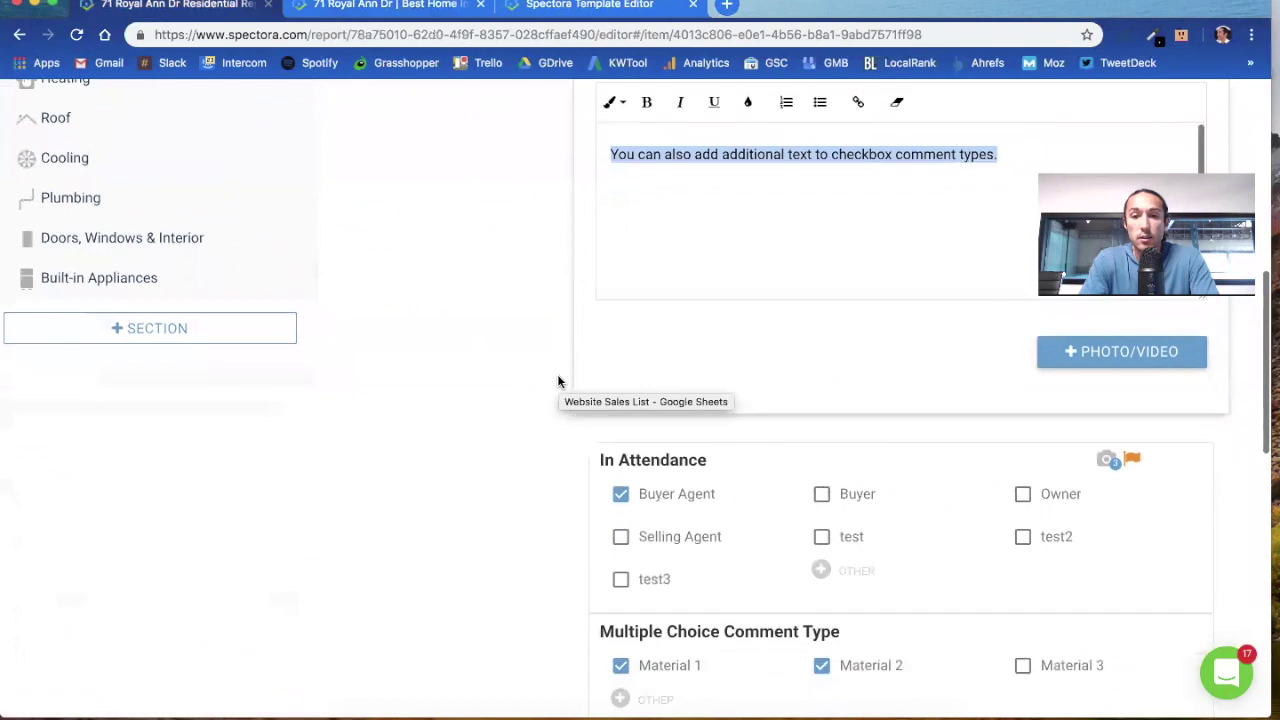
pyautogui.scroll(-5, 557, 374)
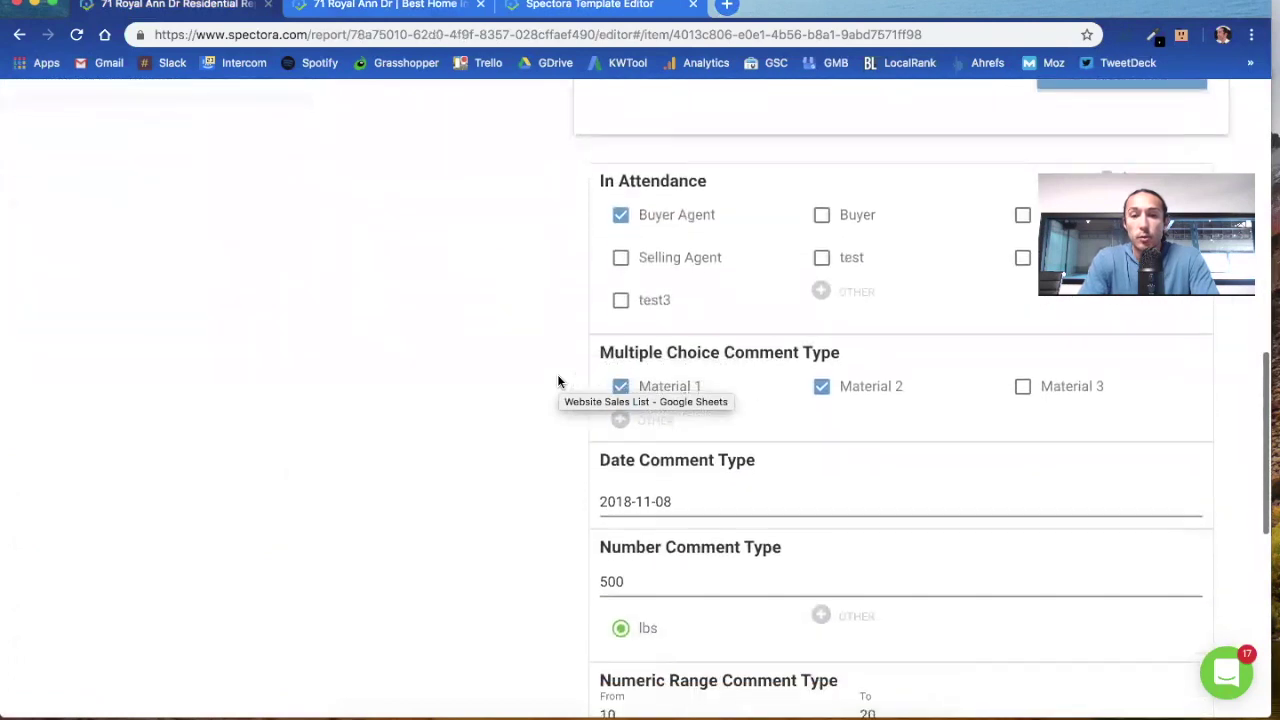
pyautogui.scroll(-3, 557, 374)
pyautogui.scroll(1, 557, 374)
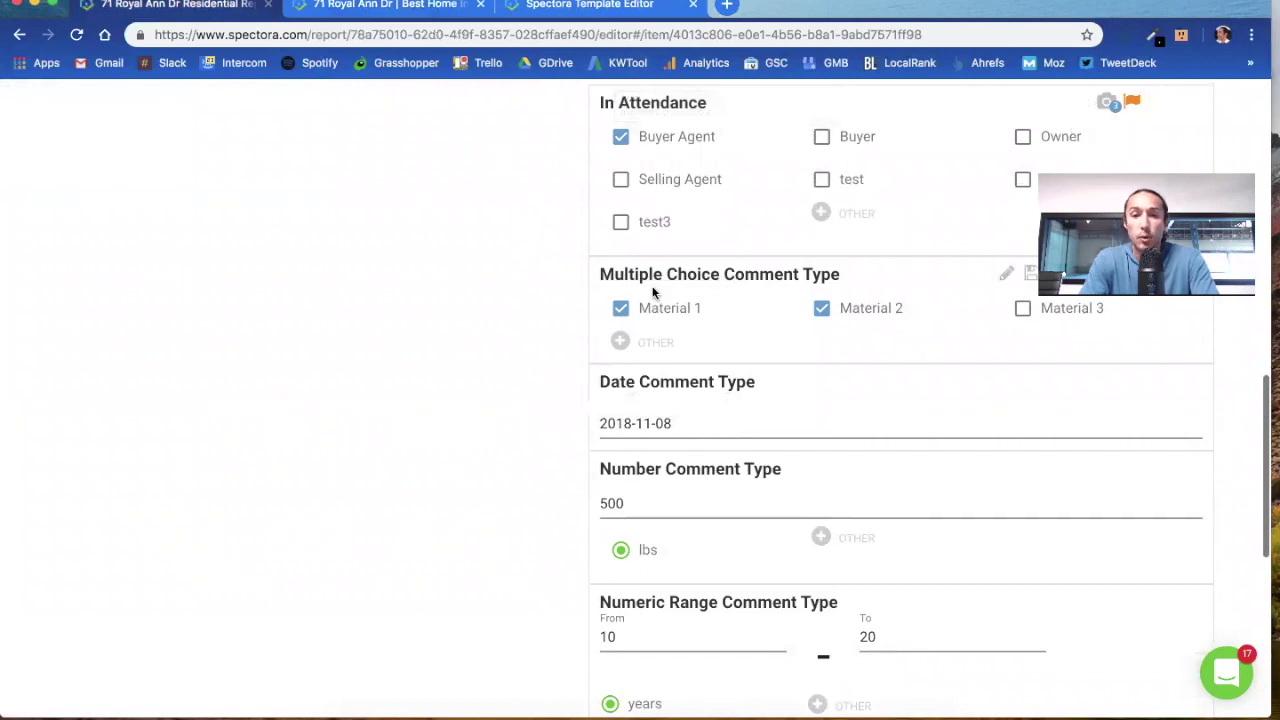
pyautogui.scroll(-1, 653, 291)
pyautogui.scroll(2, 653, 291)
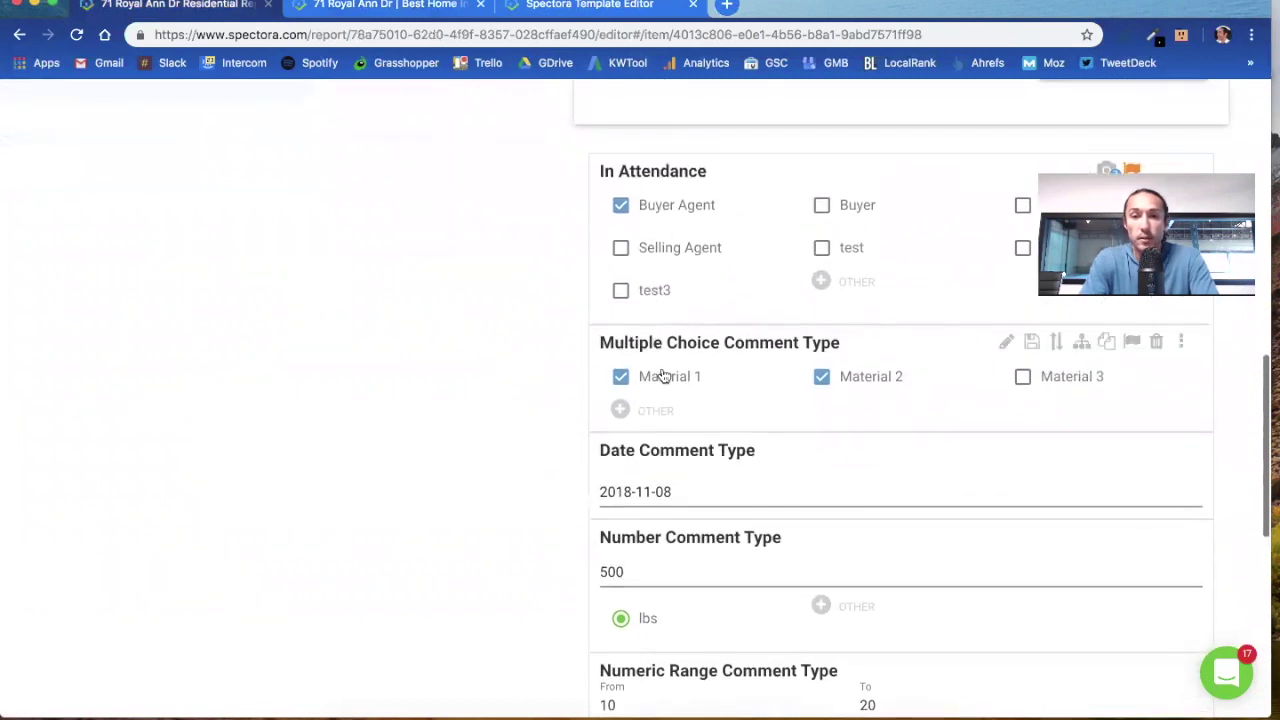
pyautogui.click(621, 377)
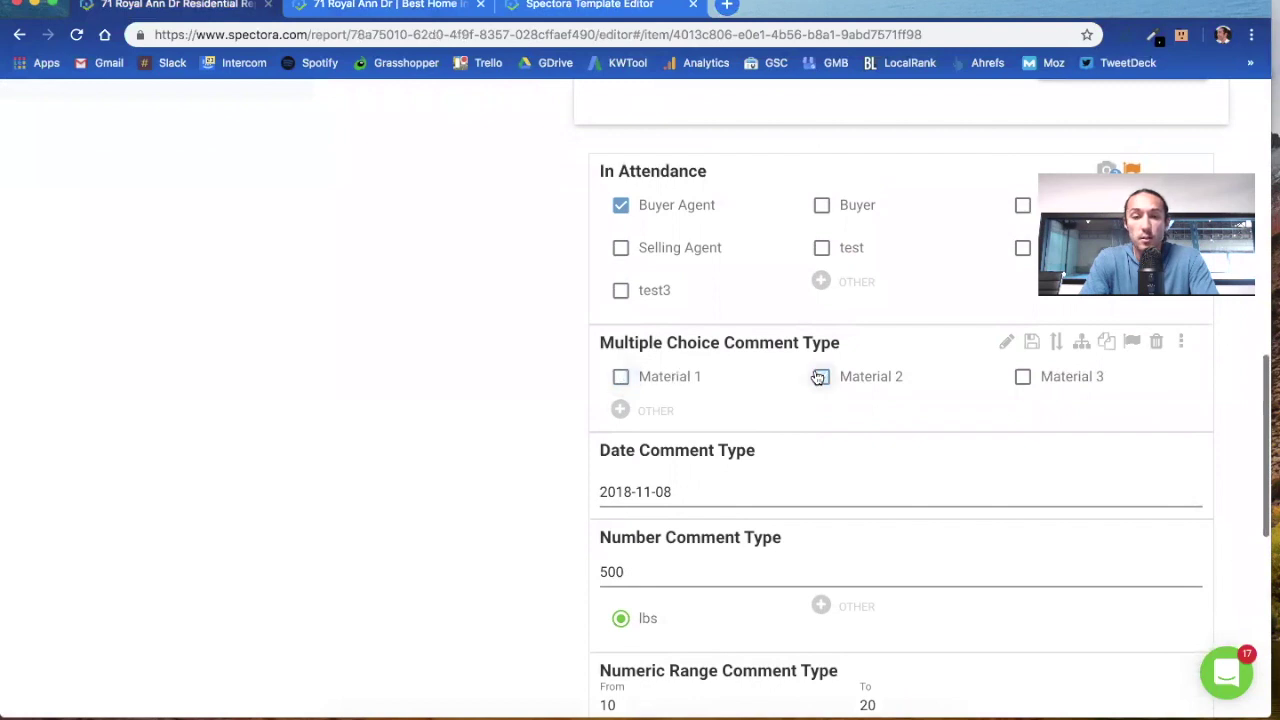
pyautogui.click(621, 377)
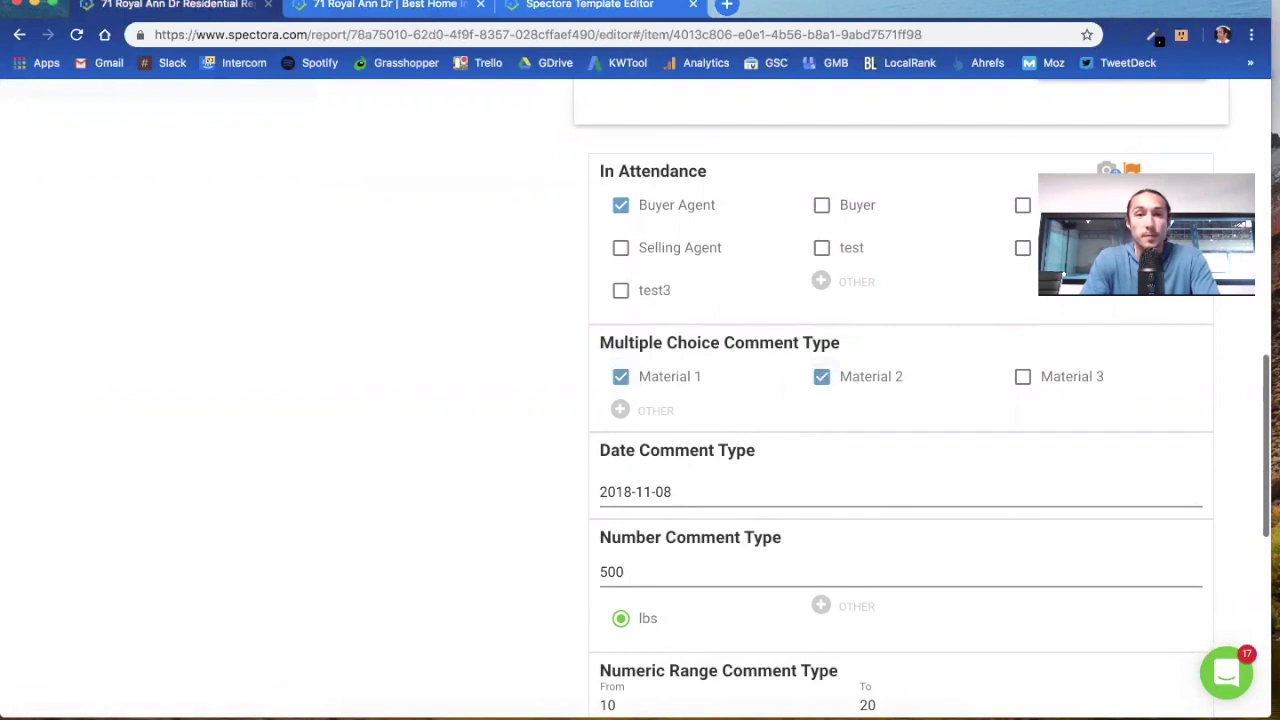
# - In the report preview, highlight the Multiple Choice comment and open then close its Quick Edit
pyautogui.click(412, 5)
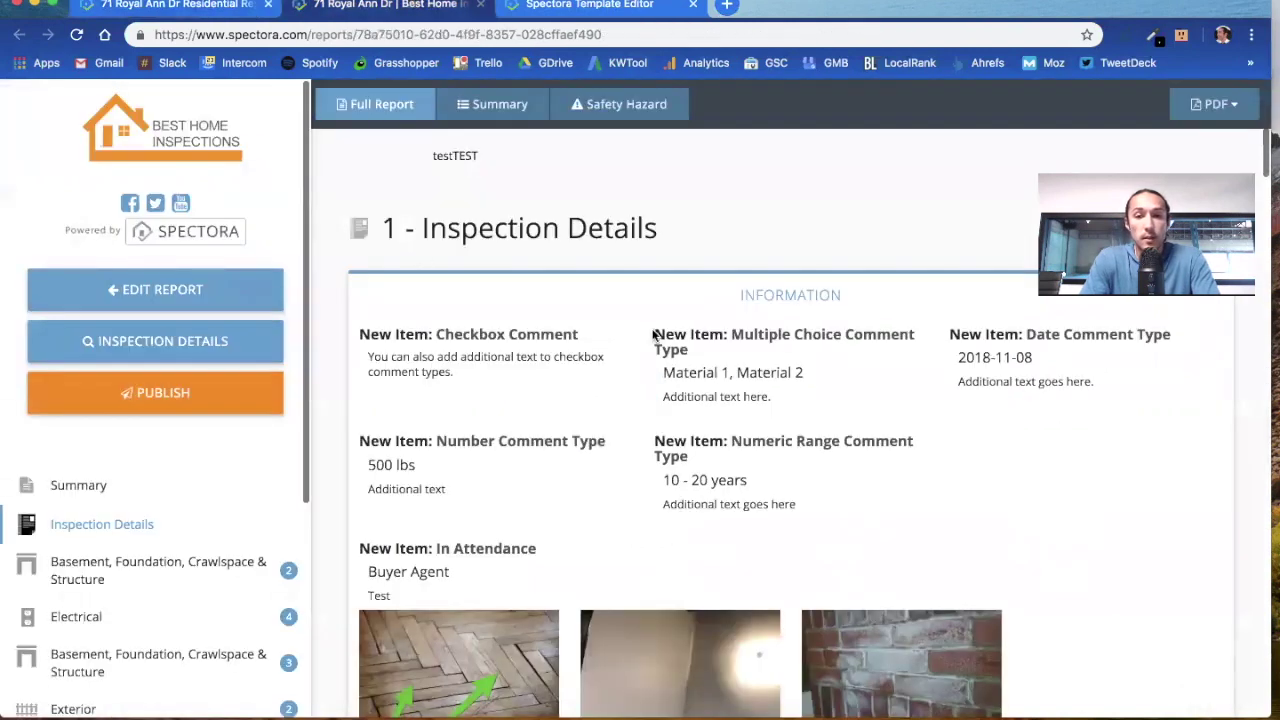
pyautogui.moveTo(731, 334); pyautogui.dragTo(783, 397)
pyautogui.click(897, 381)
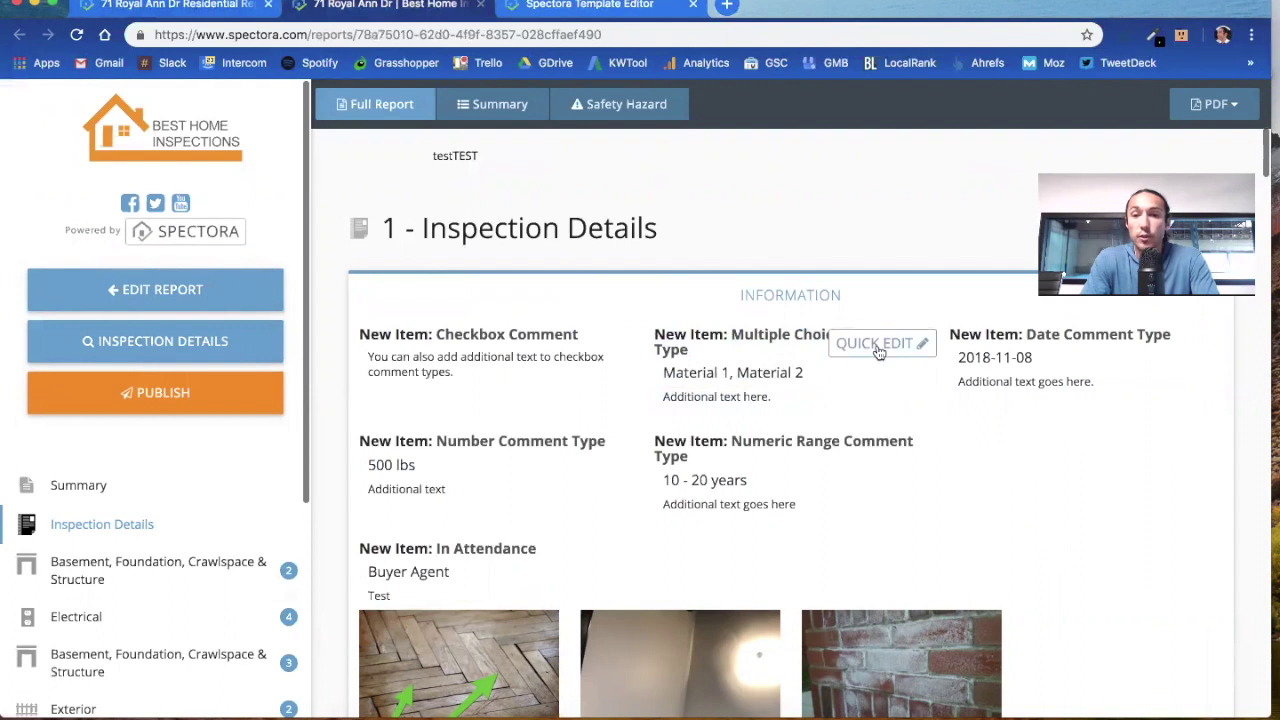
pyautogui.click(877, 345)
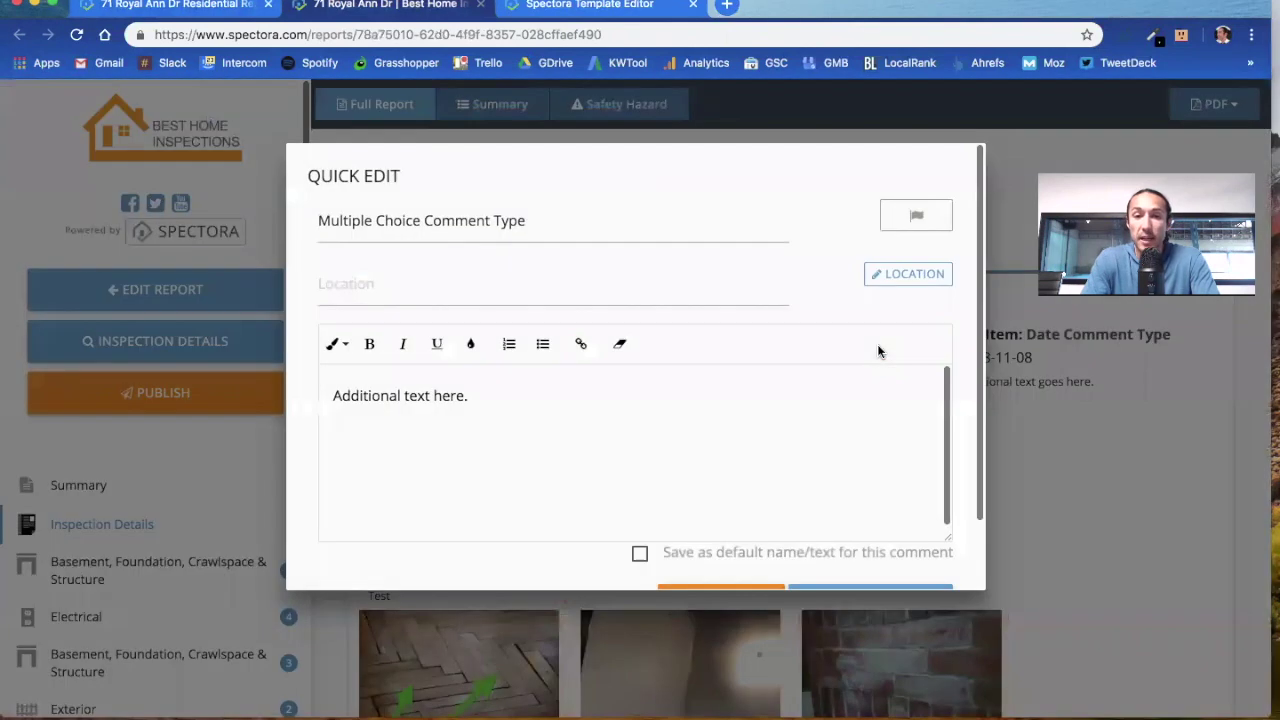
pyautogui.click(1023, 398)
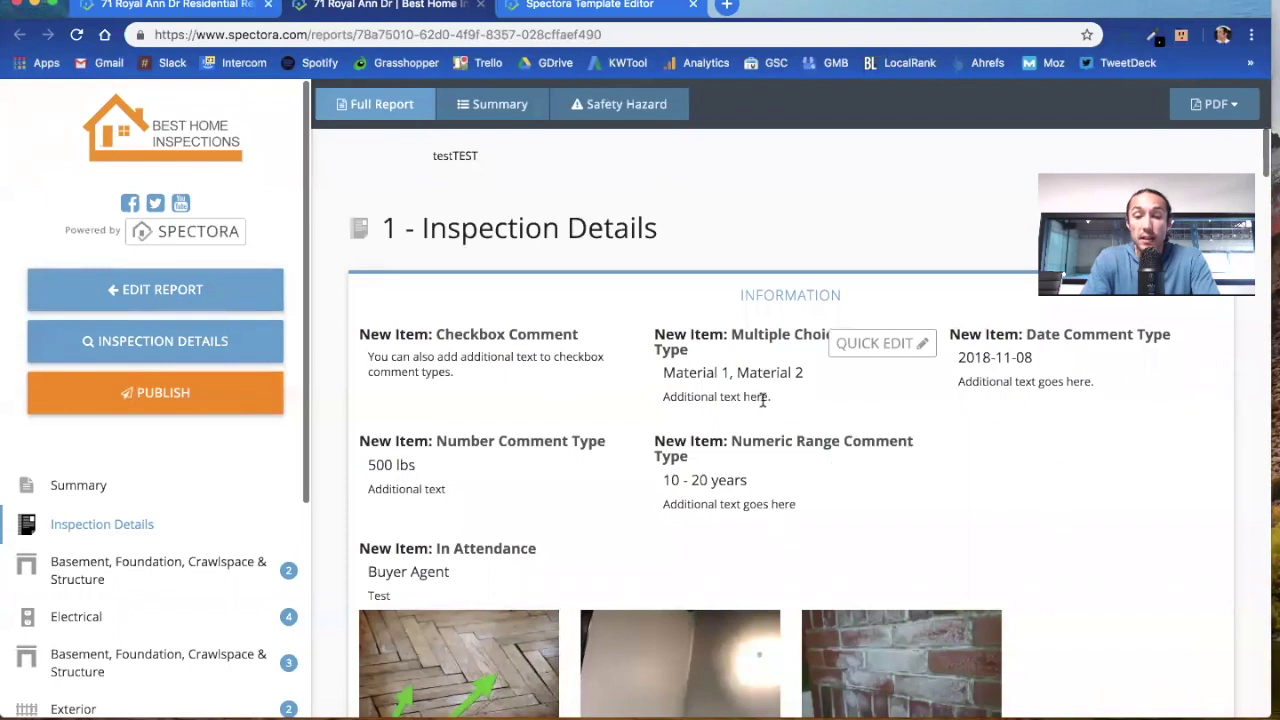
# - Highlight the 'Additional text here.' note and jump to the Multiple Choice comment in the editor
pyautogui.moveTo(763, 400)
pyautogui.mouseDown()
pyautogui.moveTo(666, 400)
pyautogui.moveTo(772, 405)
pyautogui.mouseUp()
pyautogui.click(665, 400)
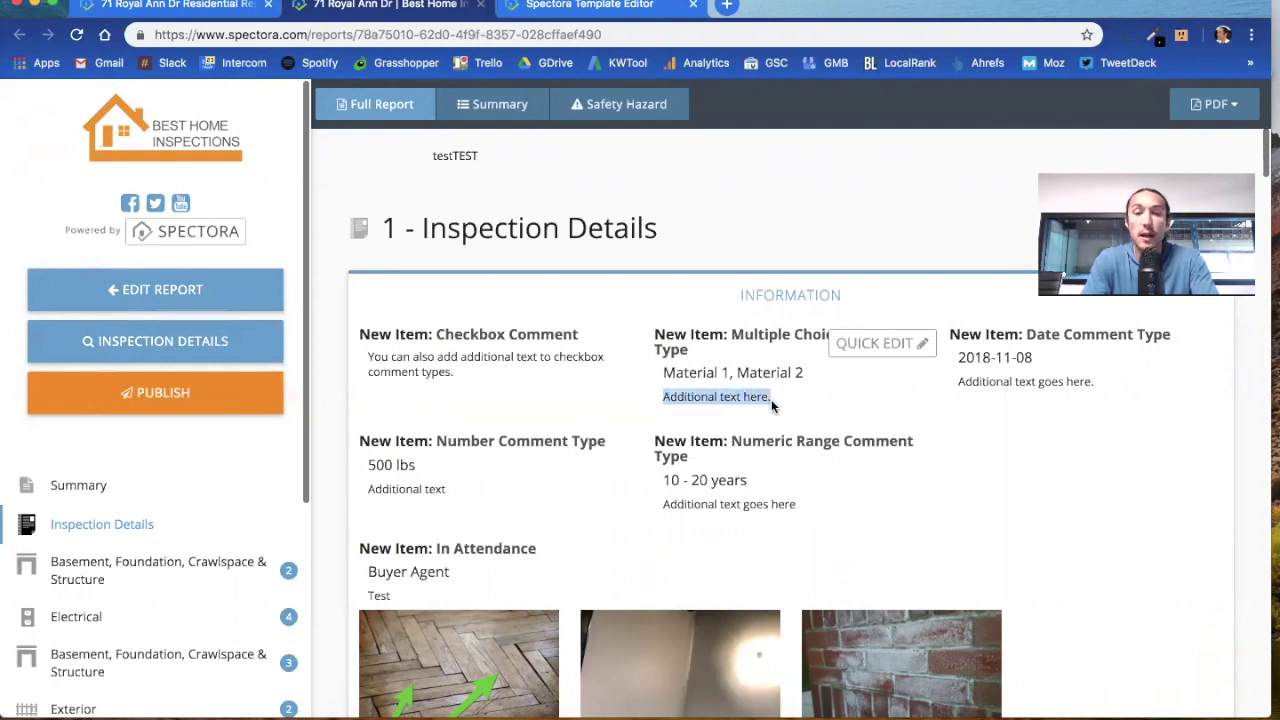
pyautogui.click(700, 397)
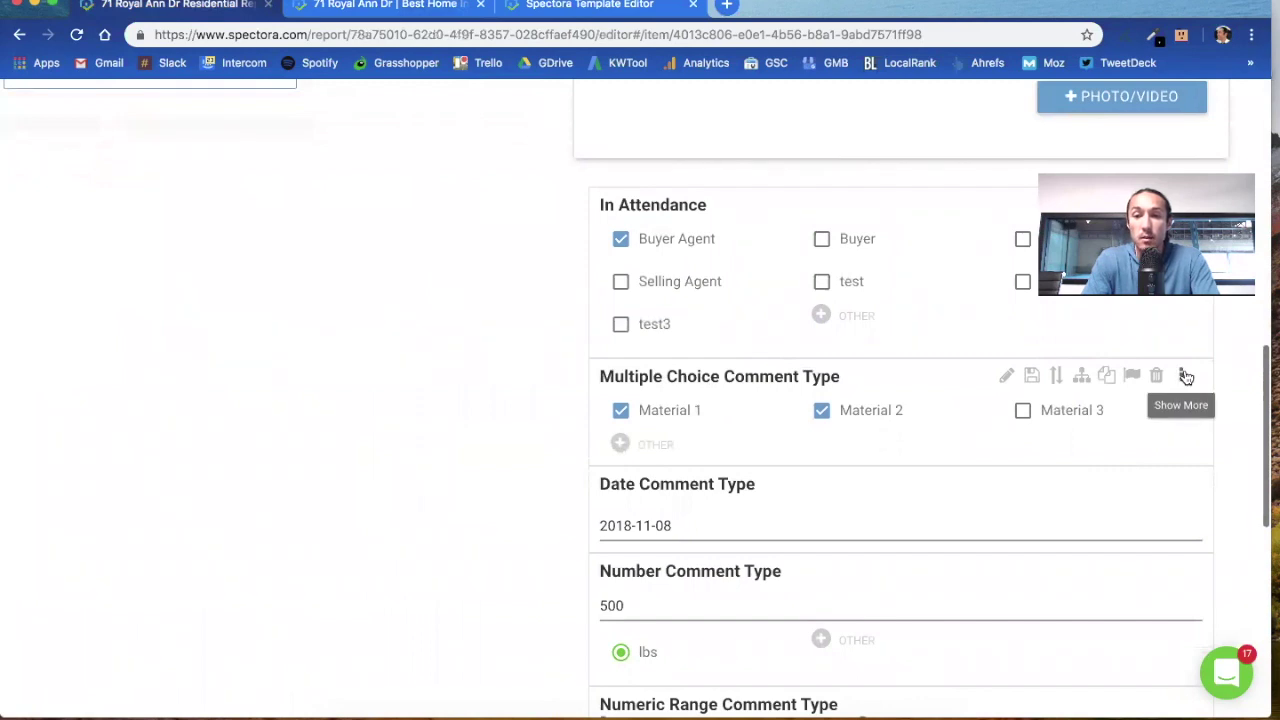
# - Expand the Multiple Choice Comment Type card to reveal its Location field and 'Additional text here.' note
pyautogui.click(1186, 376)
pyautogui.scroll(-3, 934, 489)
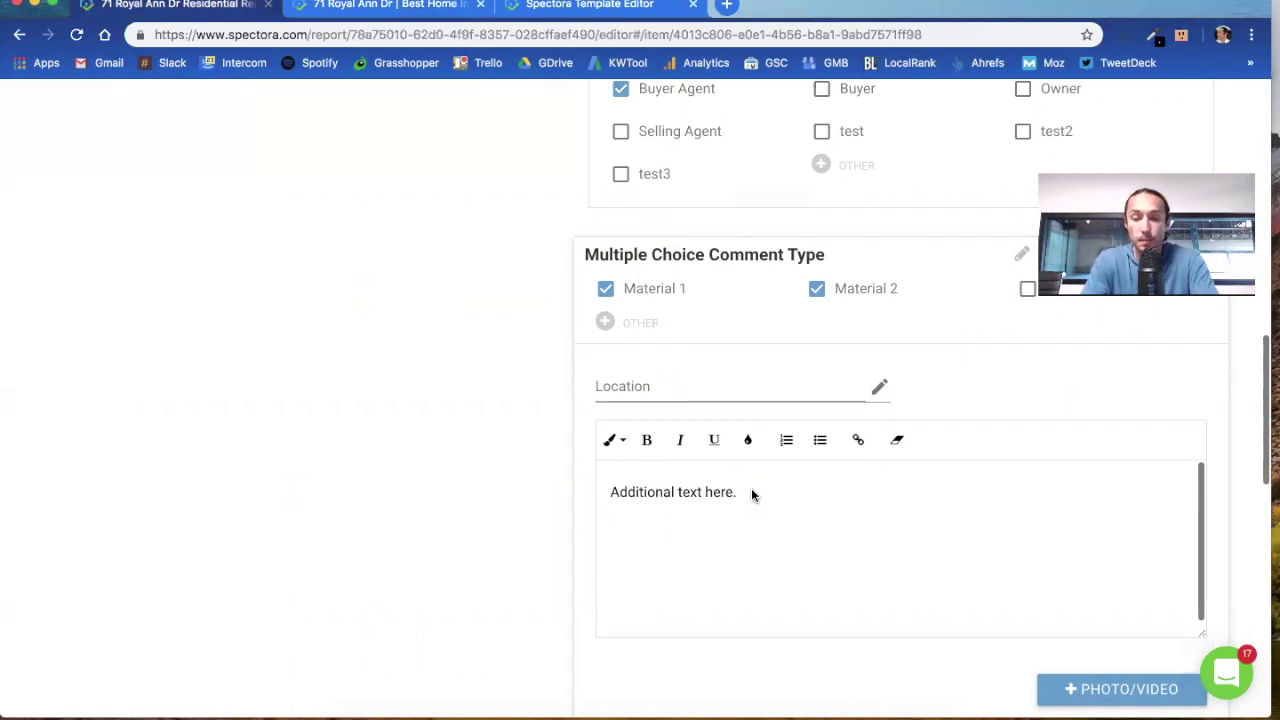
pyautogui.scroll(-3, 1041, 447)
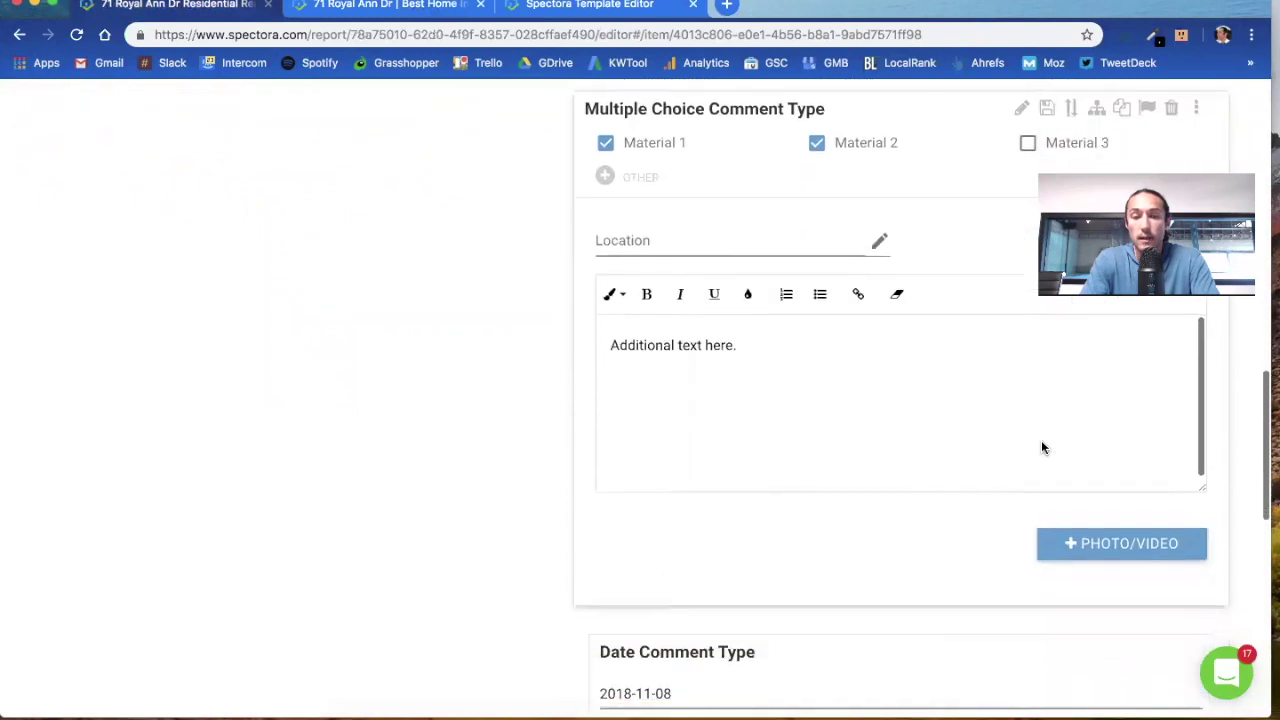
# - Expand the Date Comment Type details and open the calendar for its date
pyautogui.scroll(-5, 543, 446)
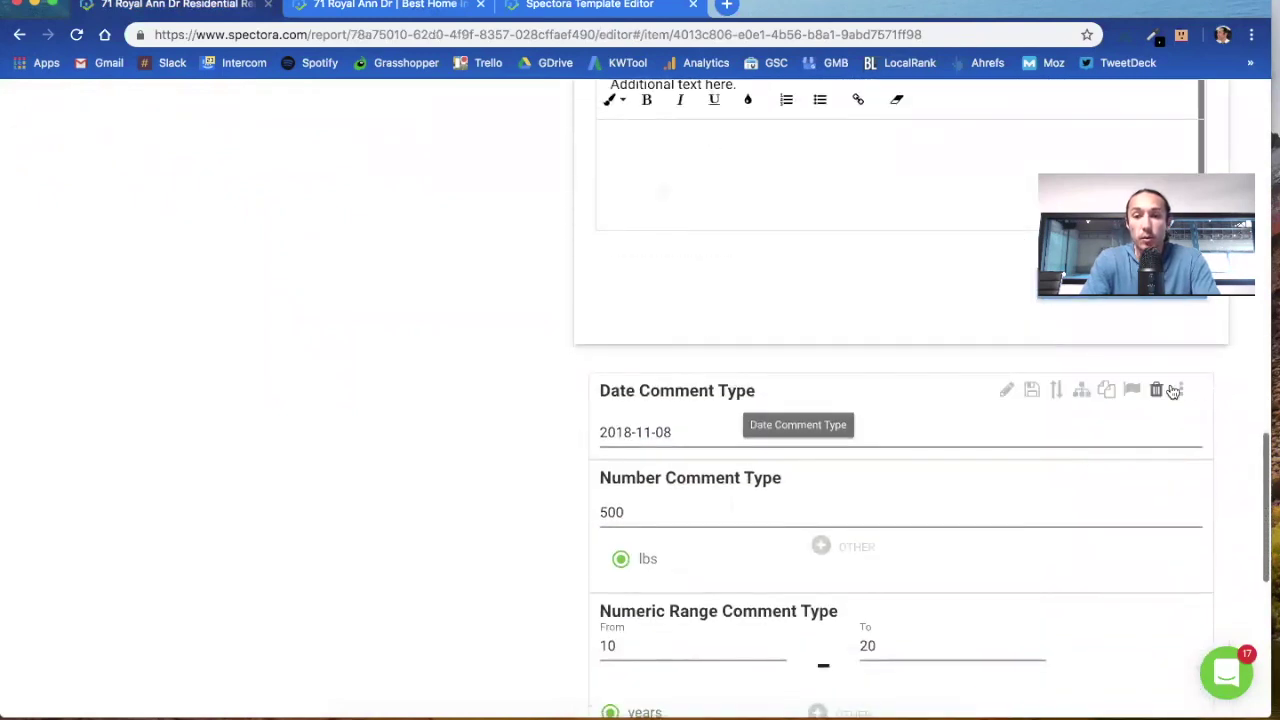
pyautogui.click(1186, 390)
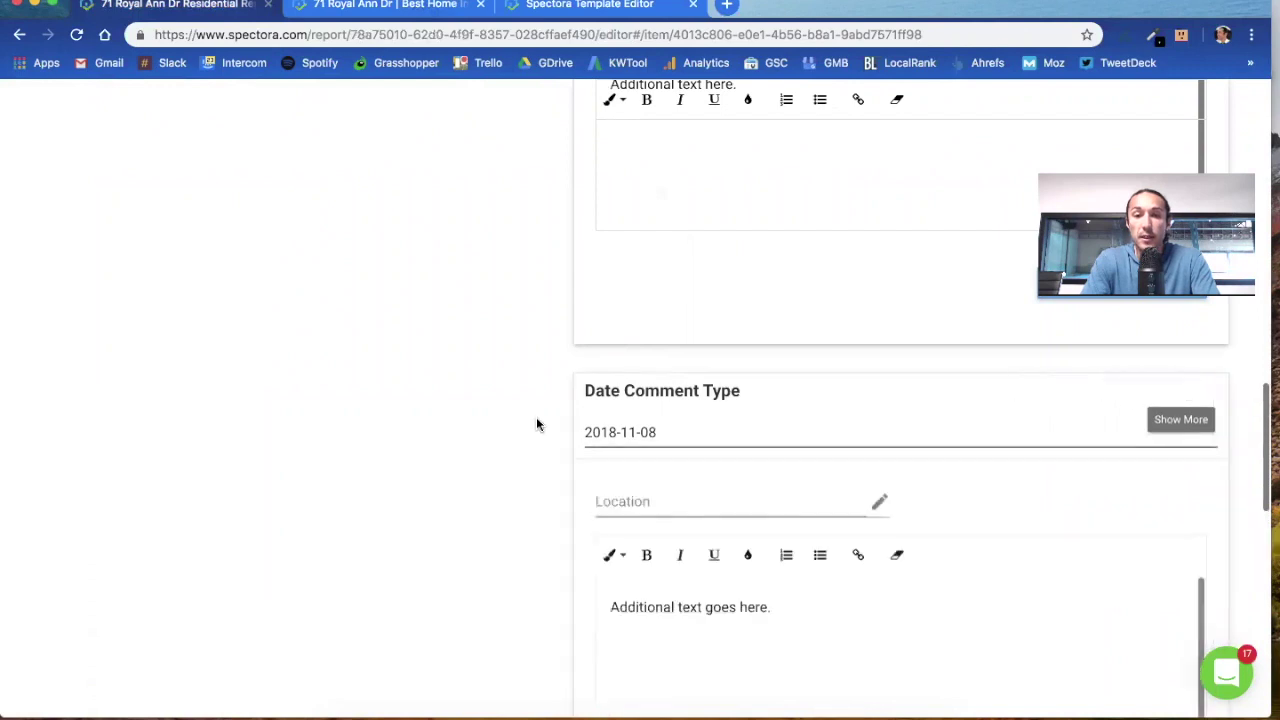
pyautogui.scroll(-1, 540, 425)
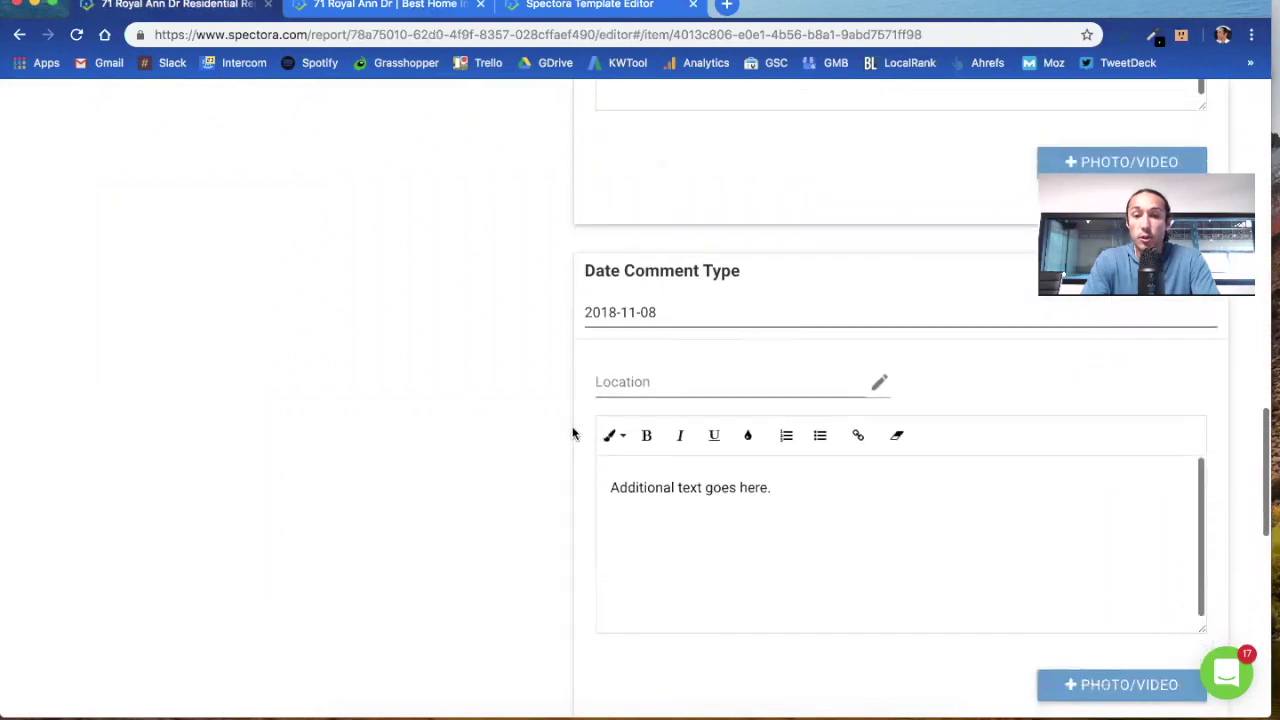
pyautogui.click(662, 311)
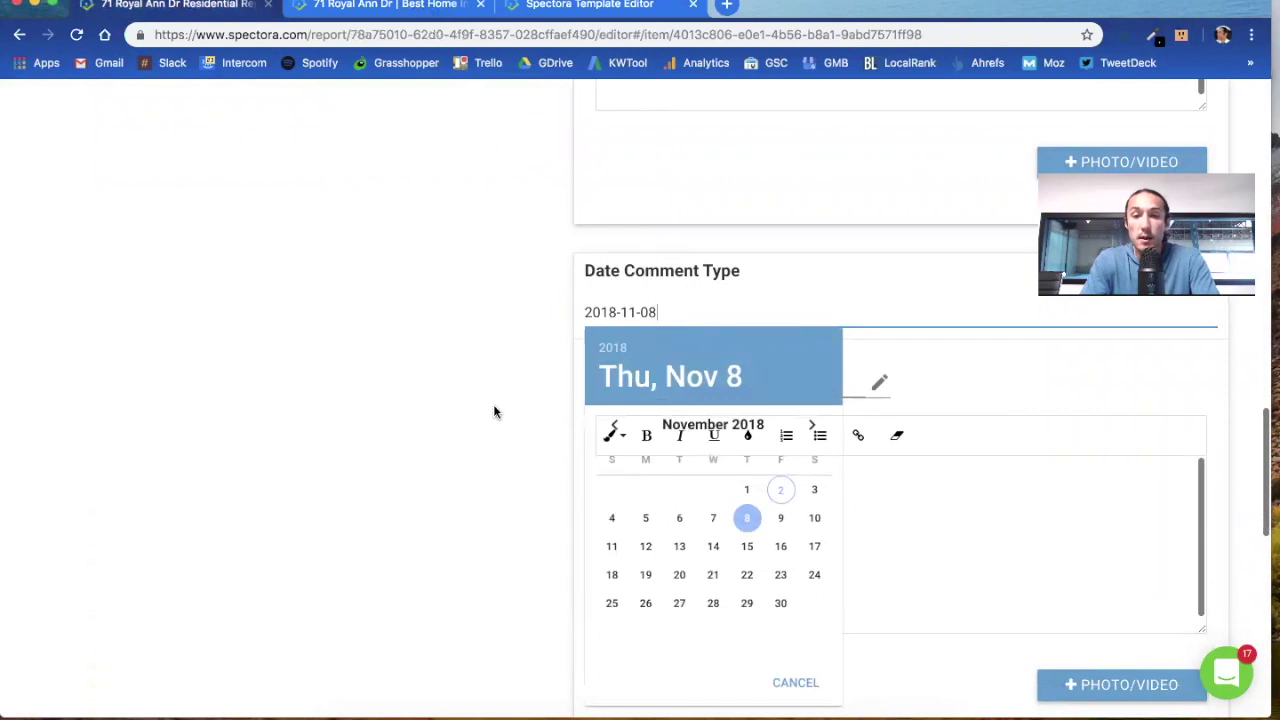
# - In the report preview, highlight the Date Comment Type entry
pyautogui.click(405, 5)
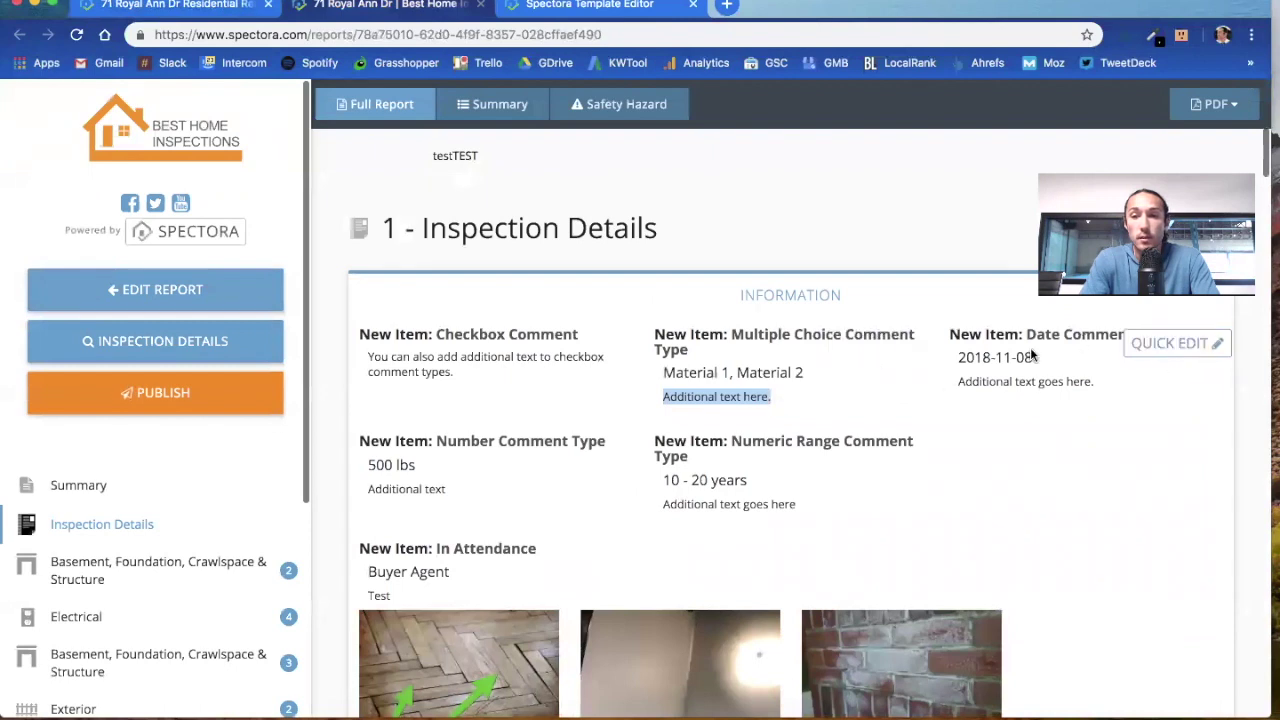
pyautogui.scroll(1, 1032, 365)
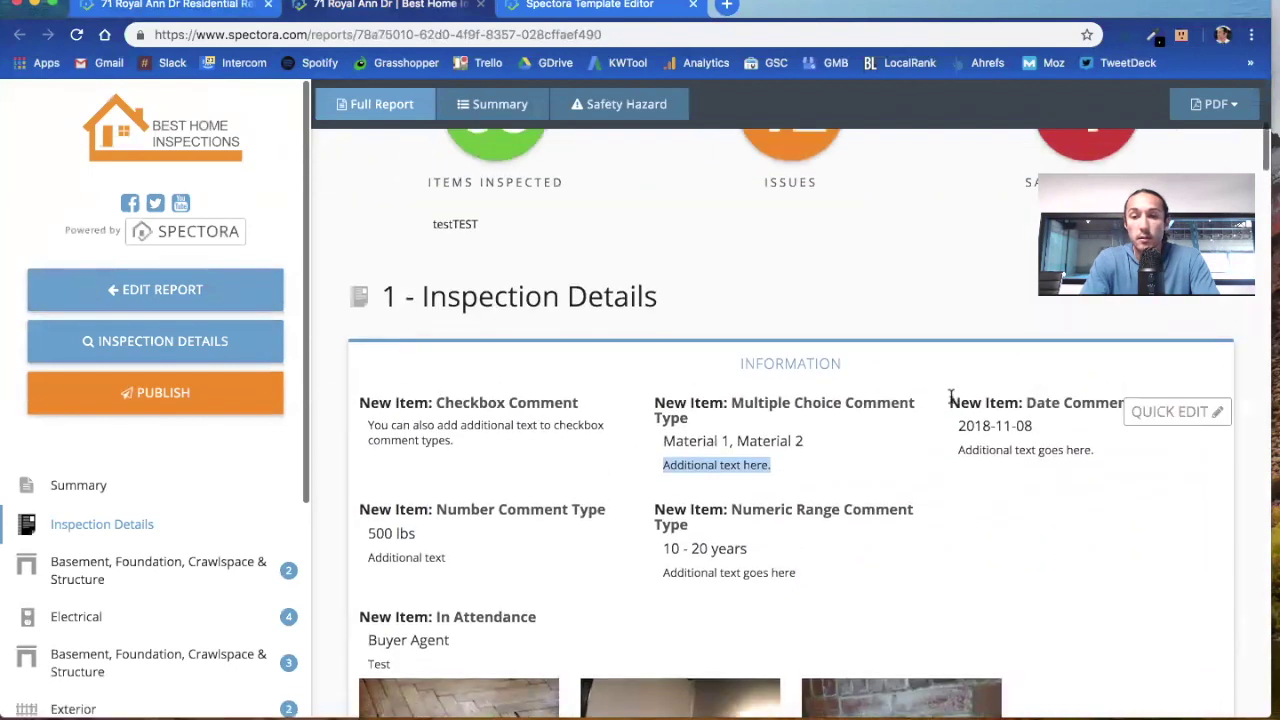
pyautogui.moveTo(950, 397); pyautogui.dragTo(1094, 452)
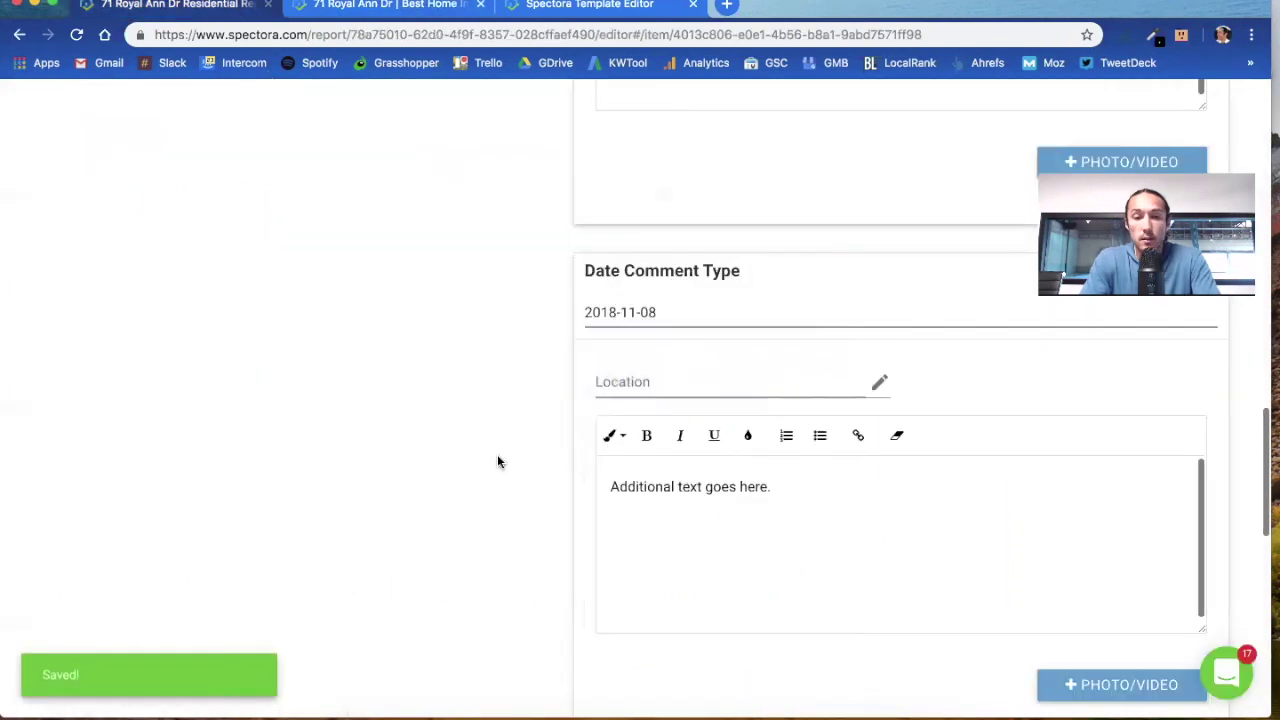
pyautogui.scroll(-4, 497, 461)
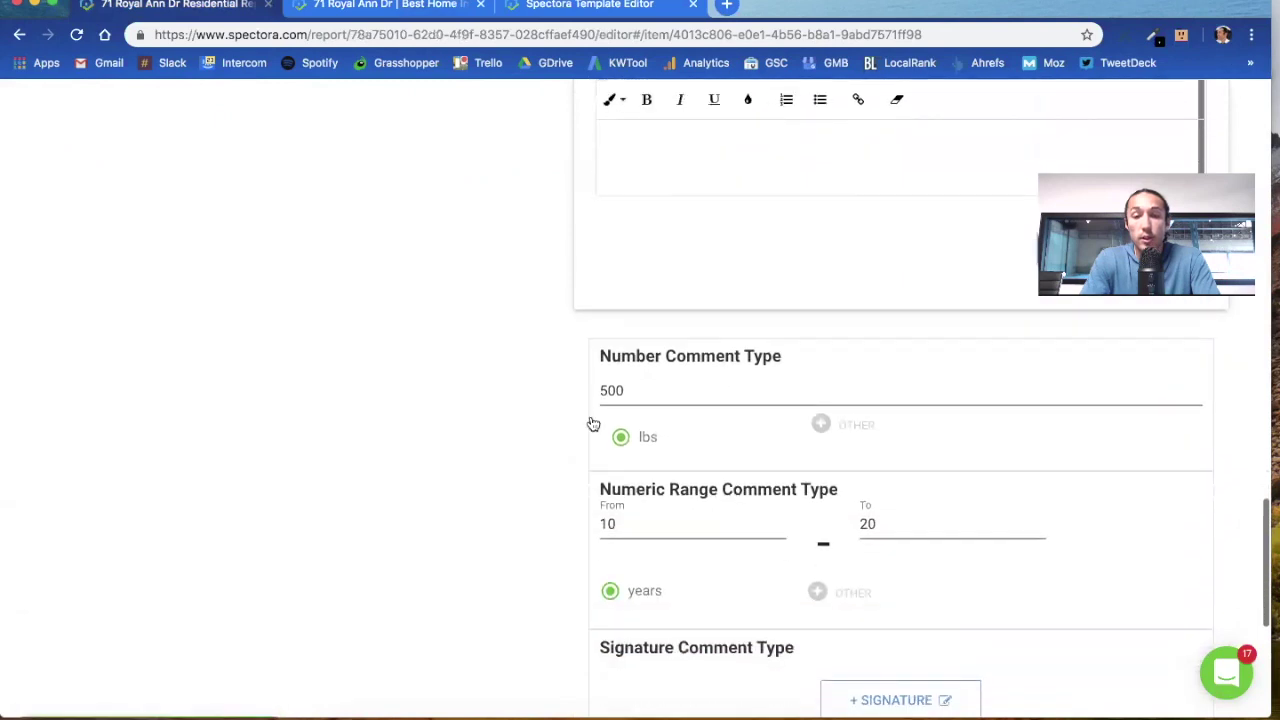
pyautogui.click(659, 392)
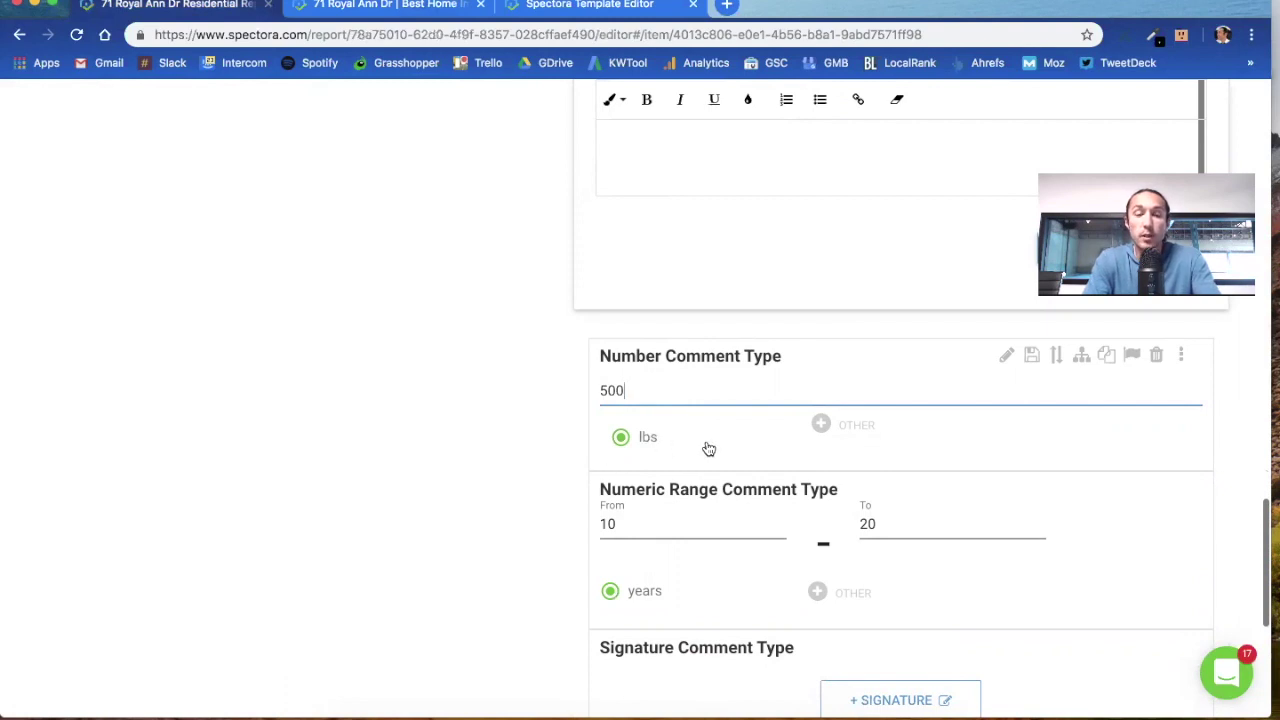
pyautogui.scroll(20, 708, 448)
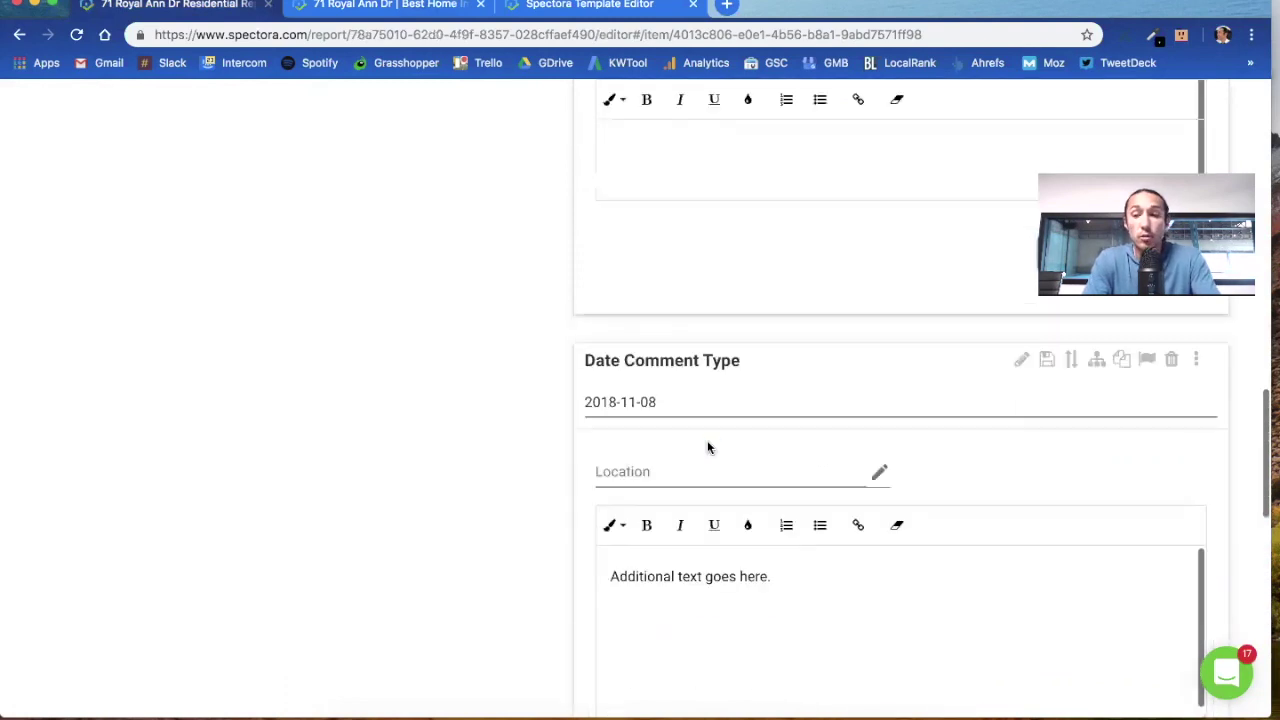
pyautogui.scroll(-1, 708, 448)
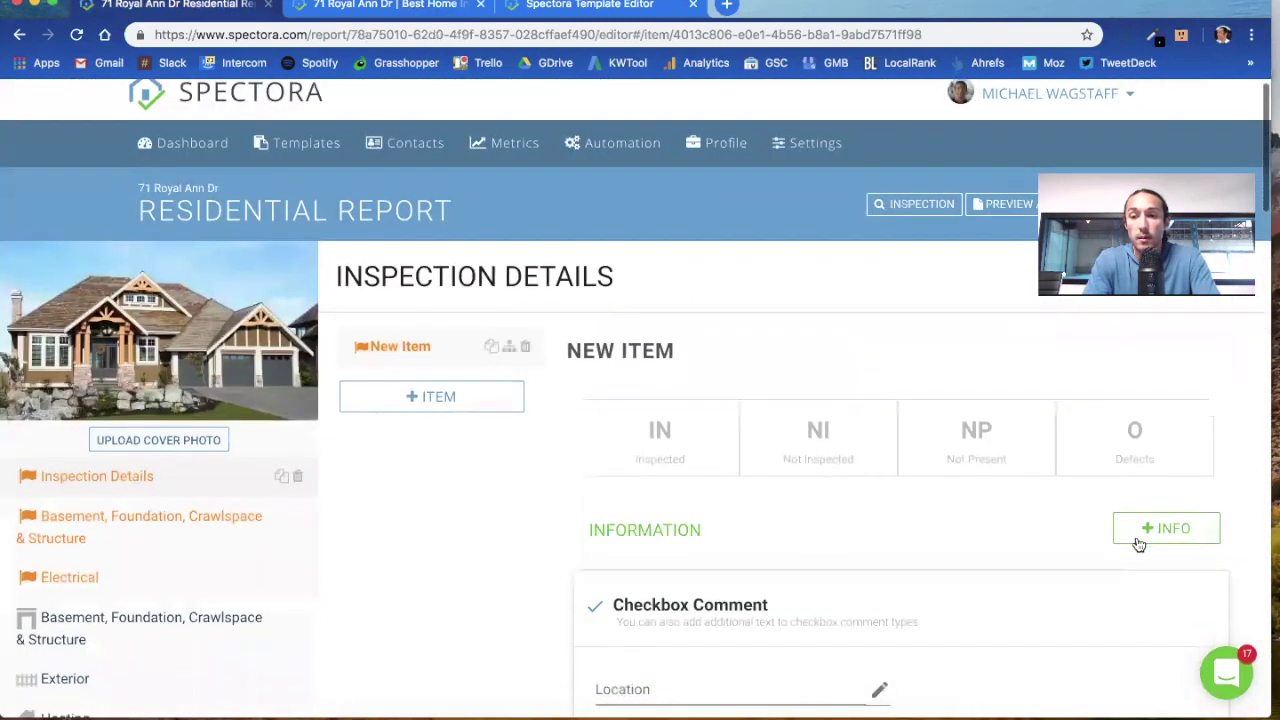
pyautogui.click(1165, 525)
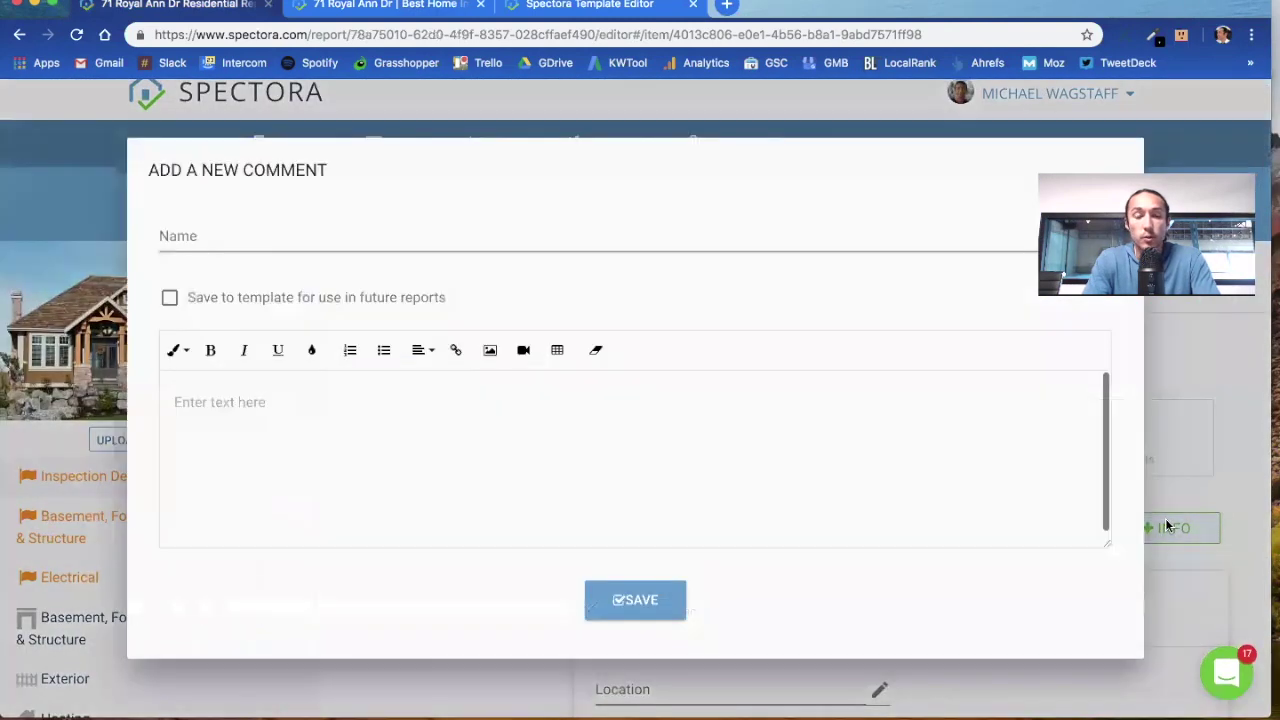
pyautogui.click(300, 297)
pyautogui.click(270, 316)
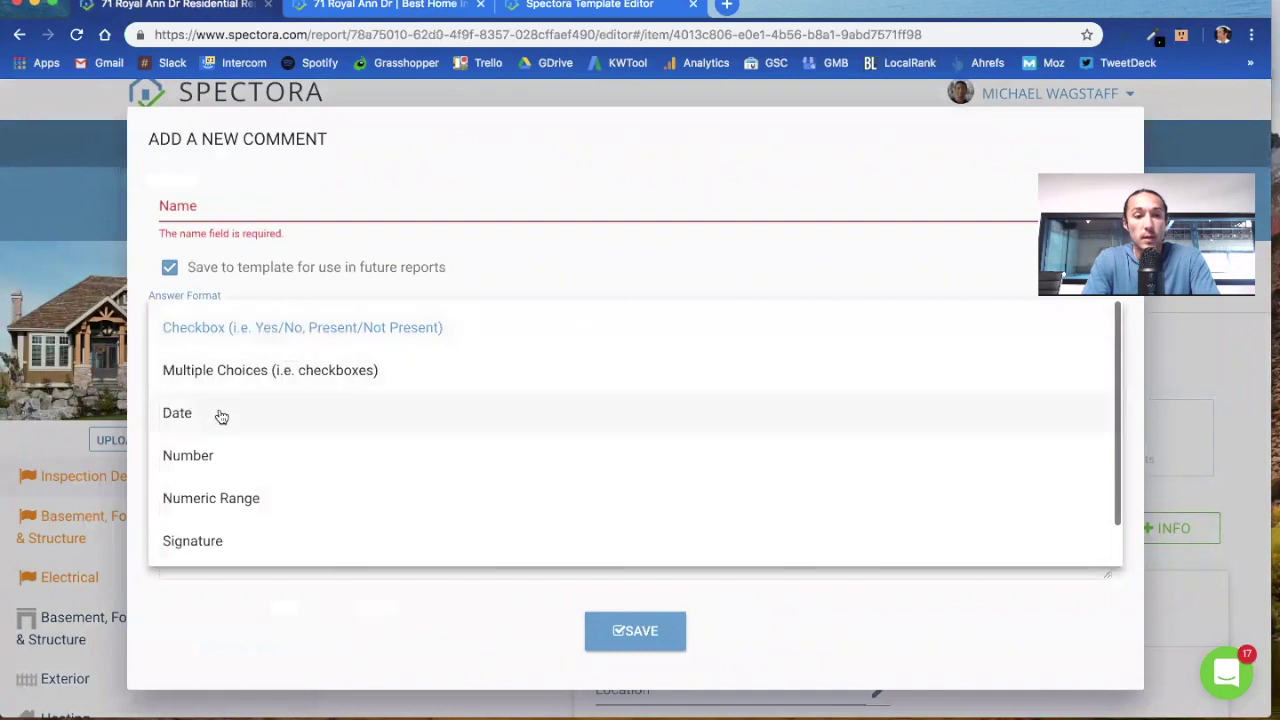
pyautogui.click(209, 453)
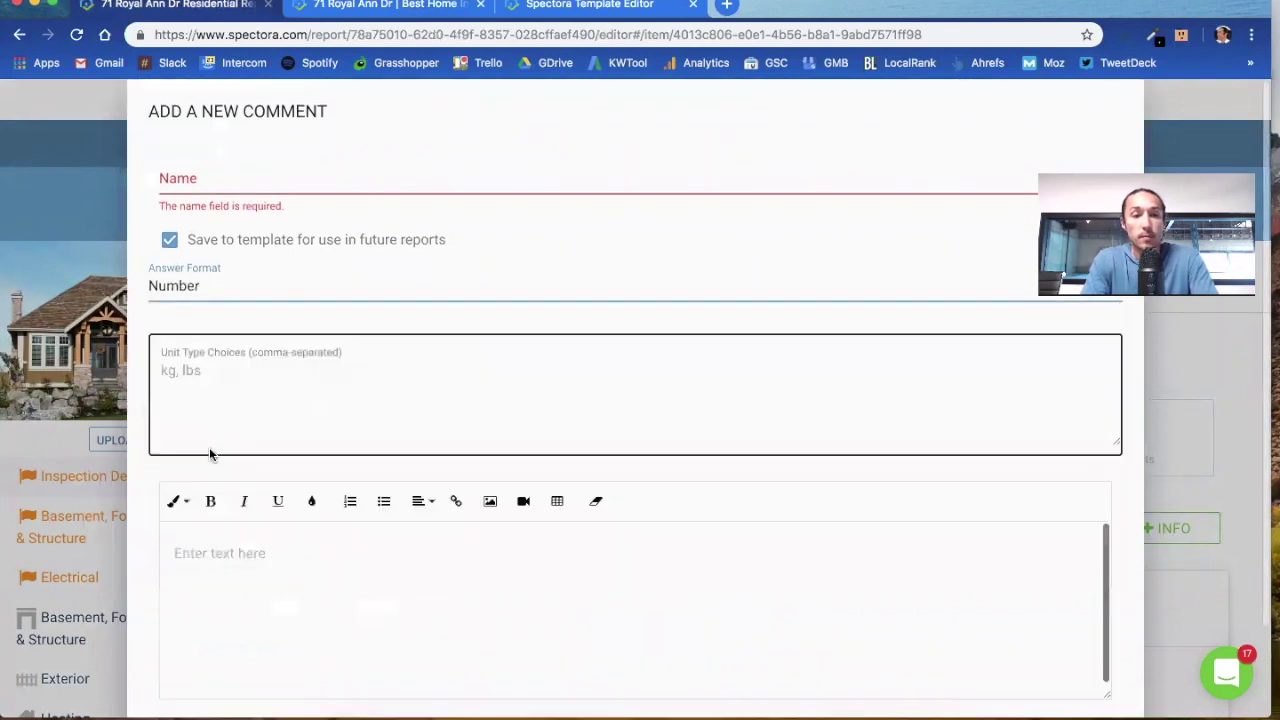
pyautogui.click(229, 392)
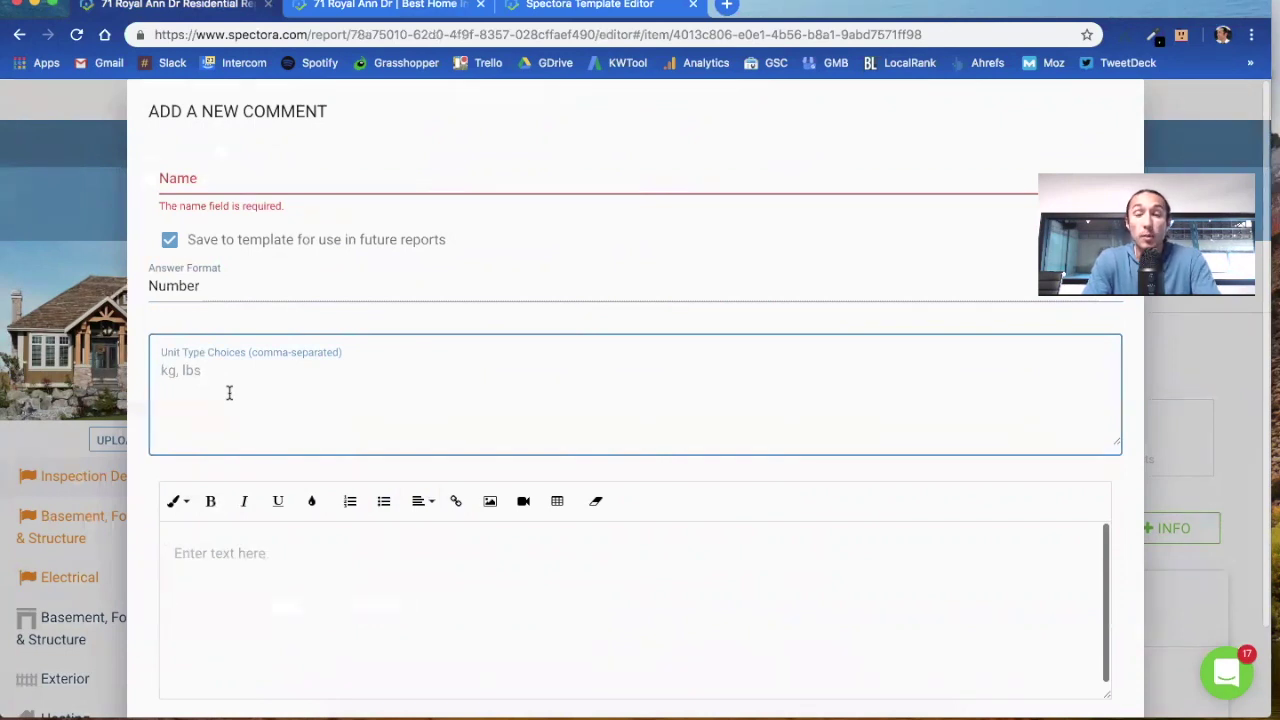
# - Dismiss the new comment form and focus the Number Comment Type's 500 value
pyautogui.click(115, 353)
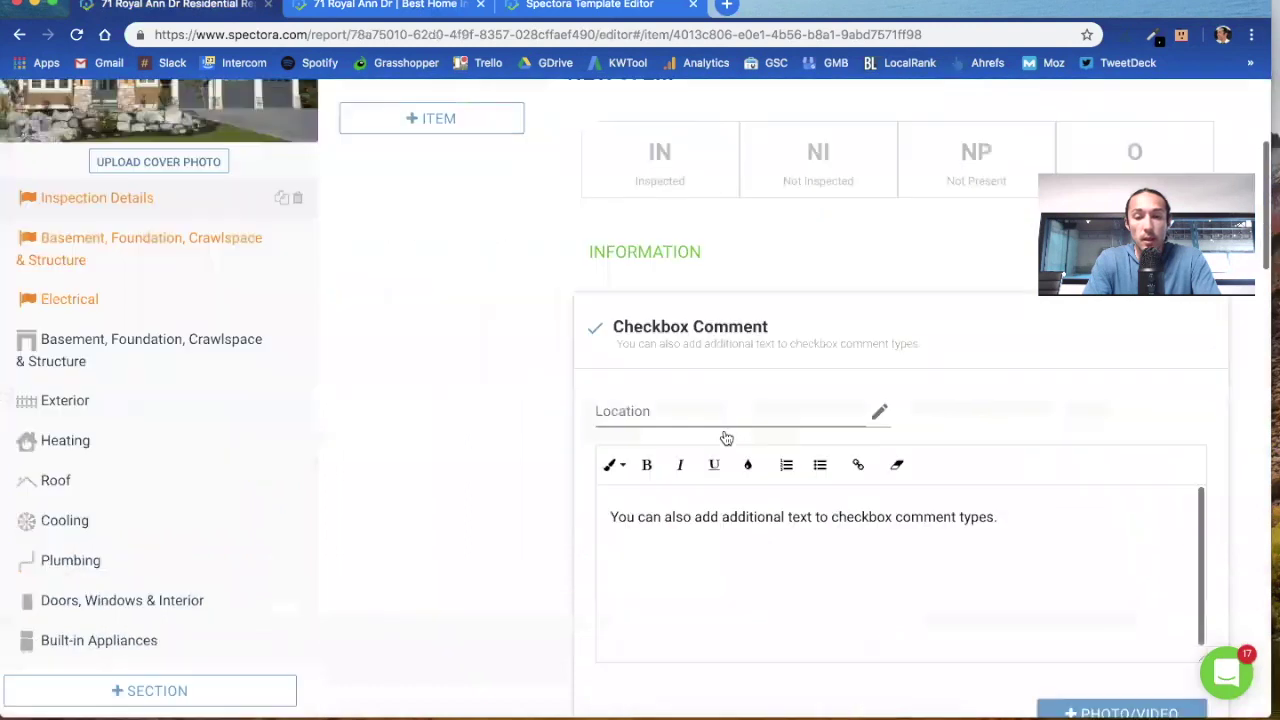
pyautogui.scroll(-15, 726, 438)
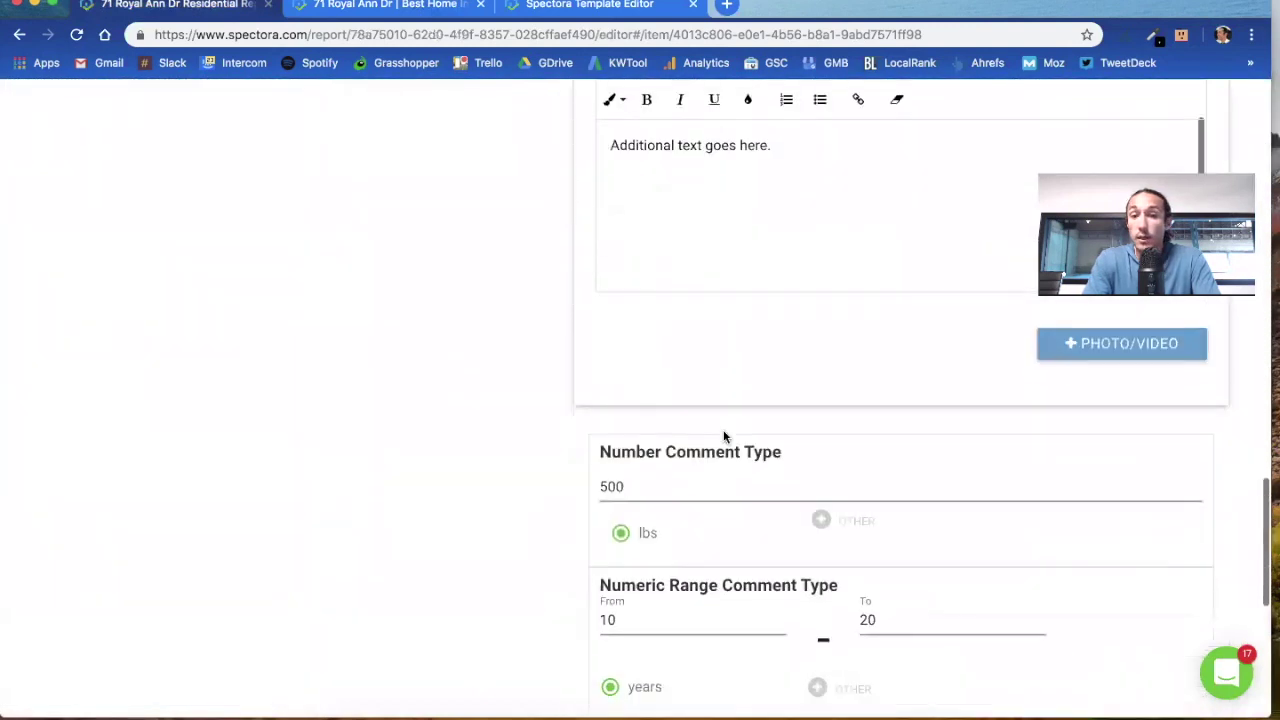
pyautogui.scroll(-3, 725, 437)
pyautogui.click(675, 337)
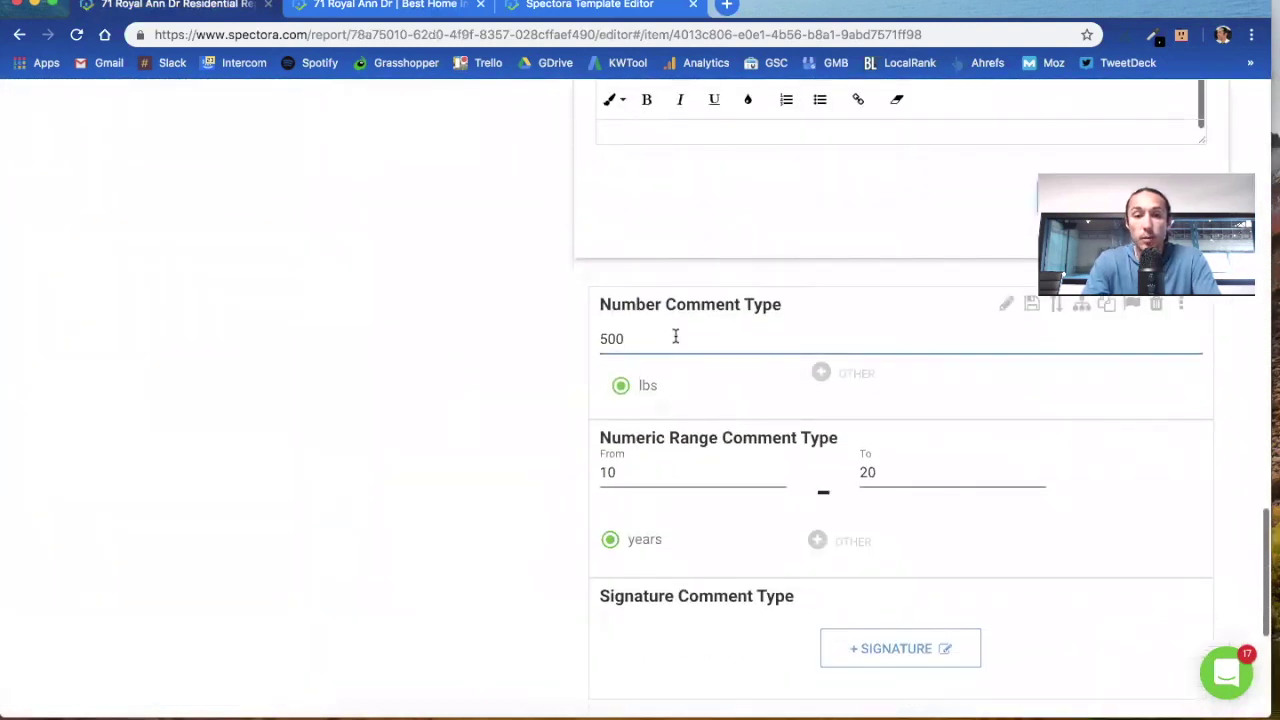
# - Highlight the Number Comment Type 500 lbs entry in the published report, then return to the editor
pyautogui.click(380, 6)
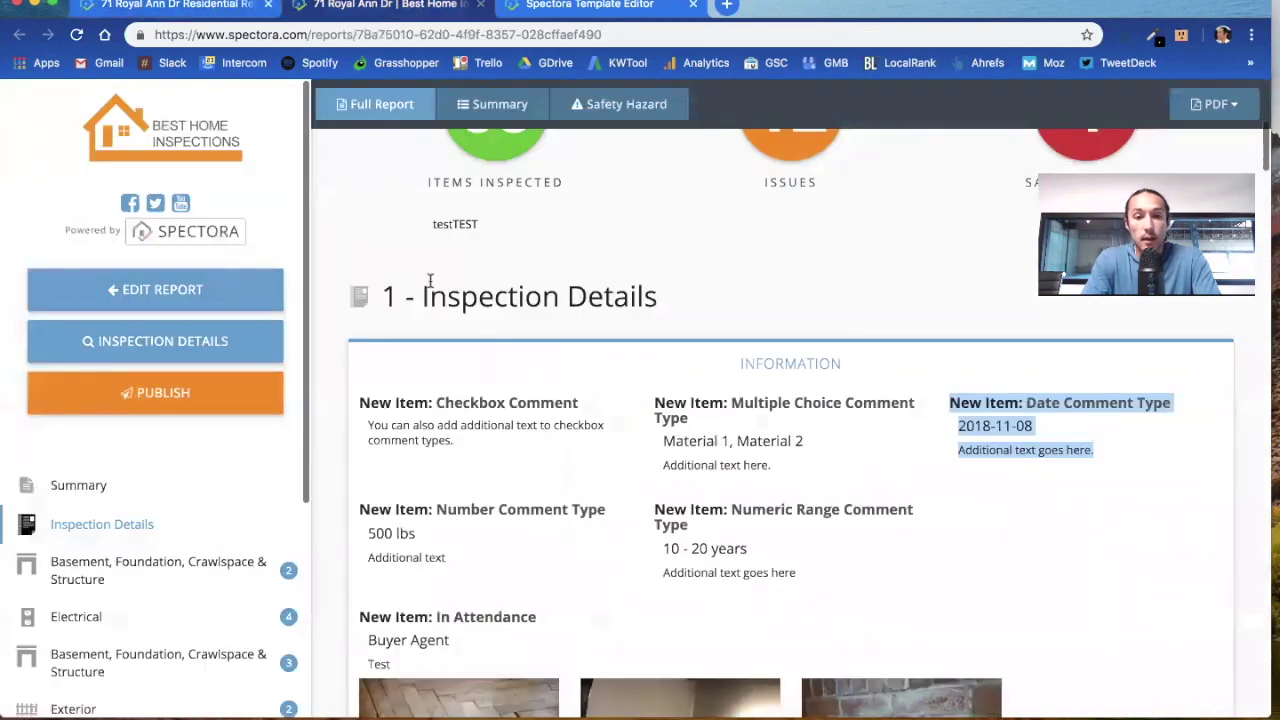
pyautogui.scroll(-2, 430, 283)
pyautogui.moveTo(360, 414); pyautogui.dragTo(446, 458)
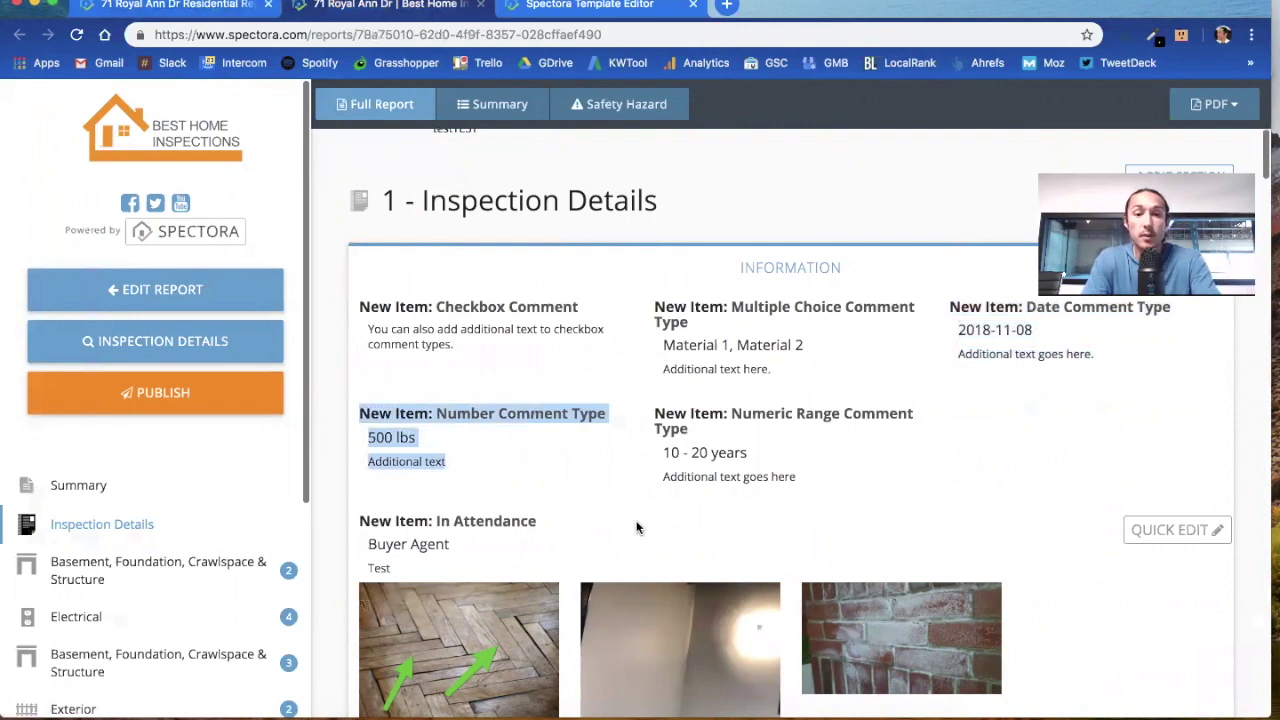
pyautogui.click(437, 445)
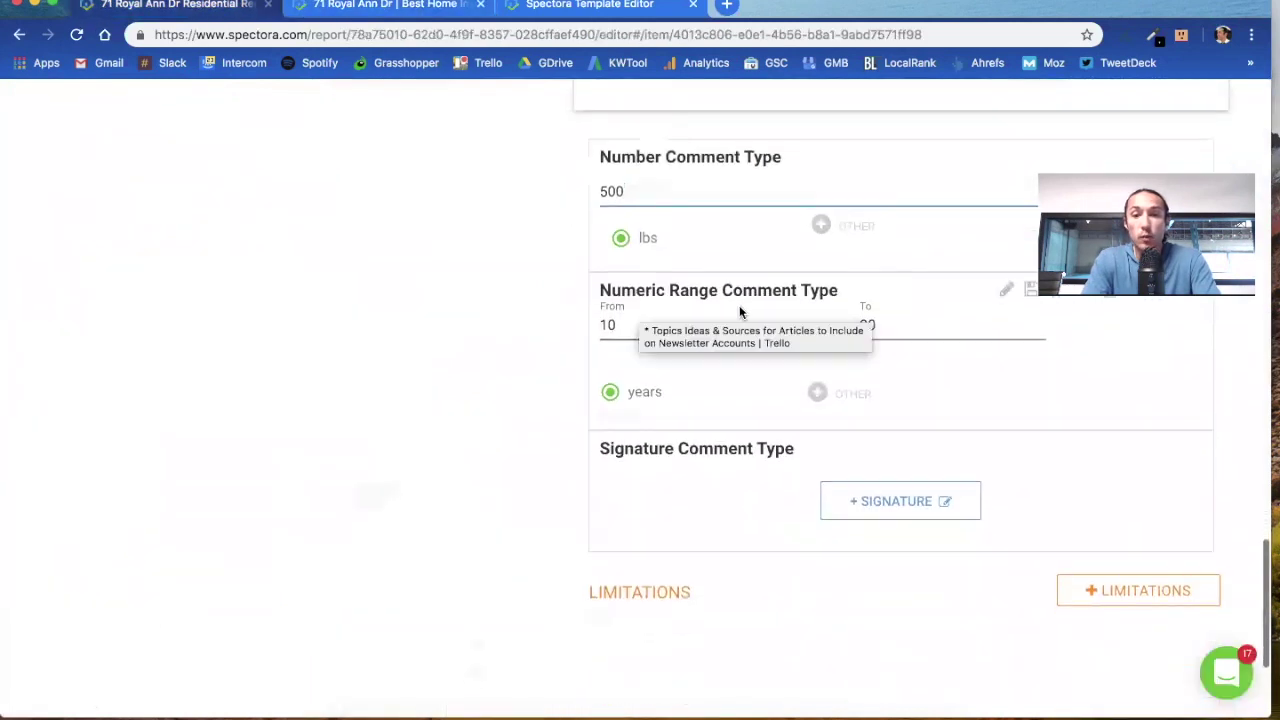
# - Expand the Numeric Range Comment Type card and select its 'Additional text goes here' line
pyautogui.scroll(-2, 523, 294)
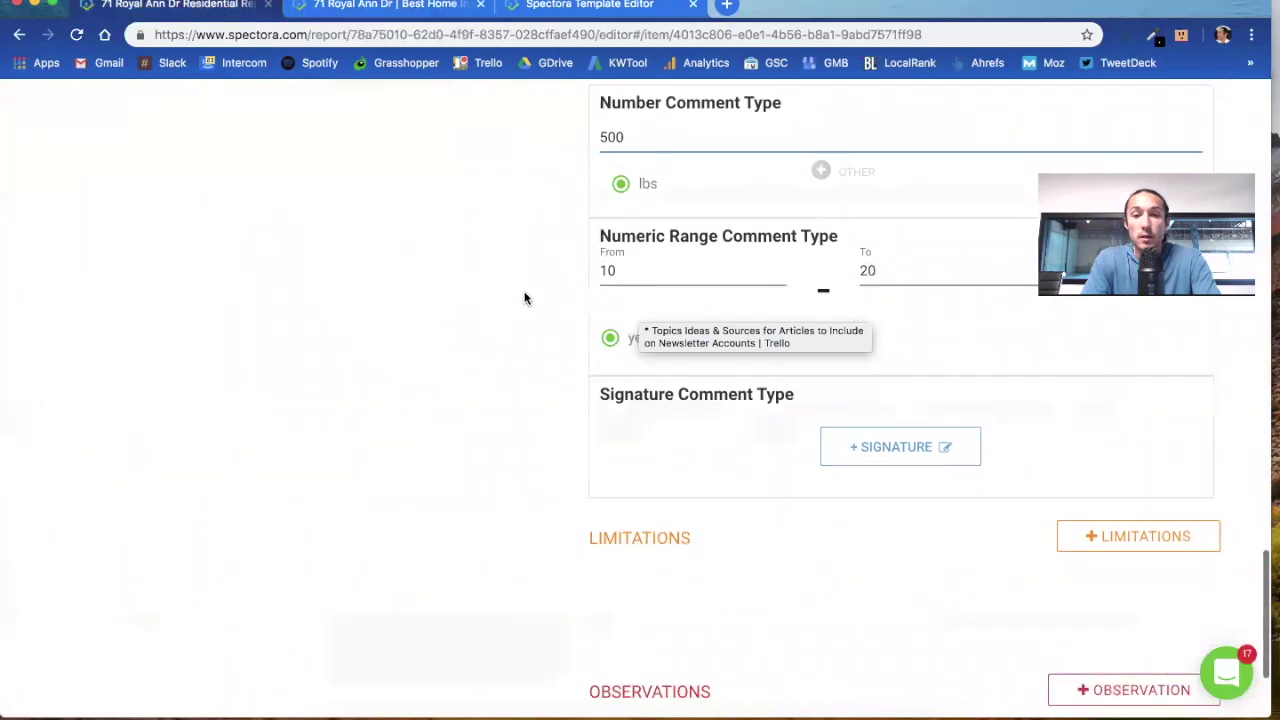
pyautogui.click(714, 240)
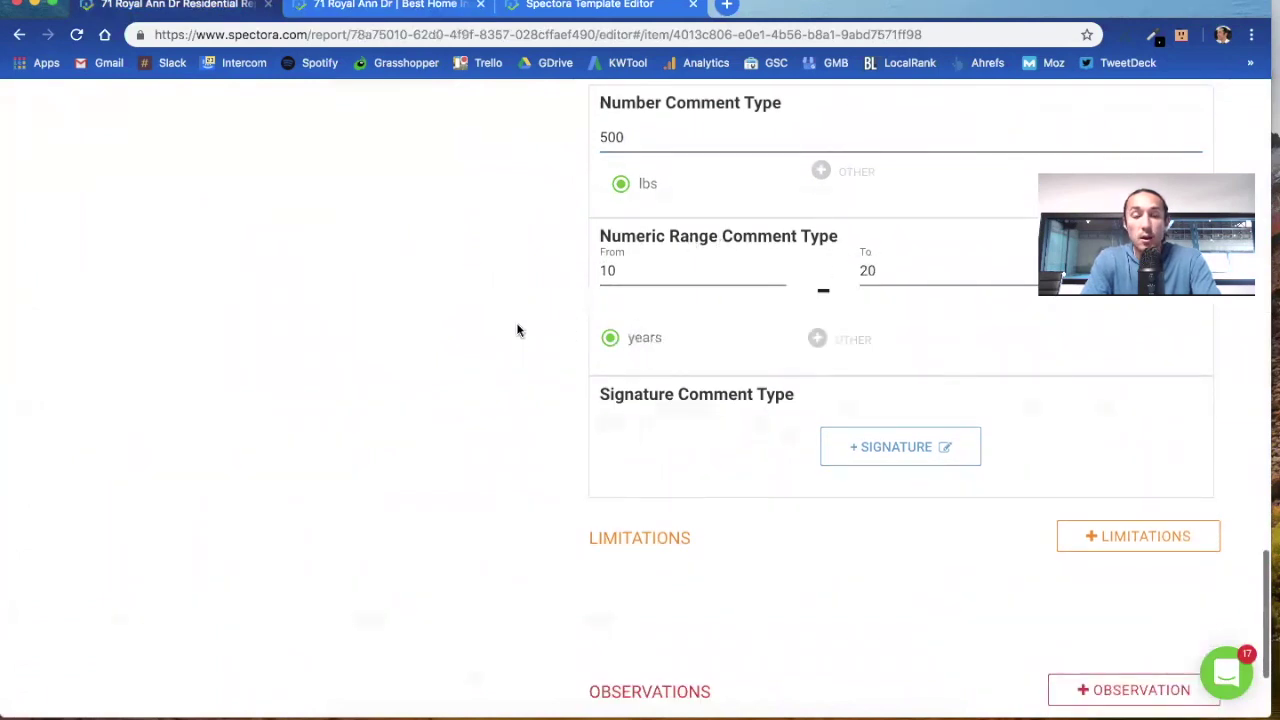
pyautogui.scroll(3, 517, 329)
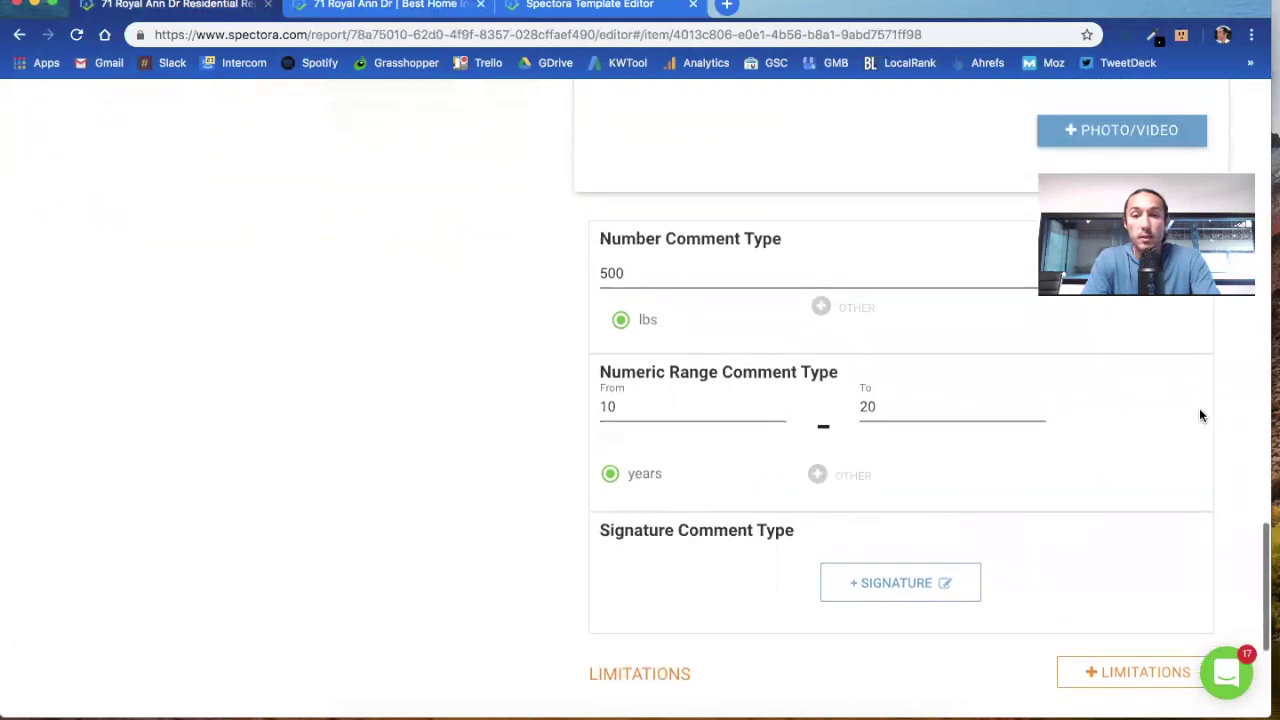
pyautogui.moveTo(1186, 372)
pyautogui.moveTo(1186, 372); pyautogui.dragTo(603, 465)
pyautogui.scroll(-3, 603, 466)
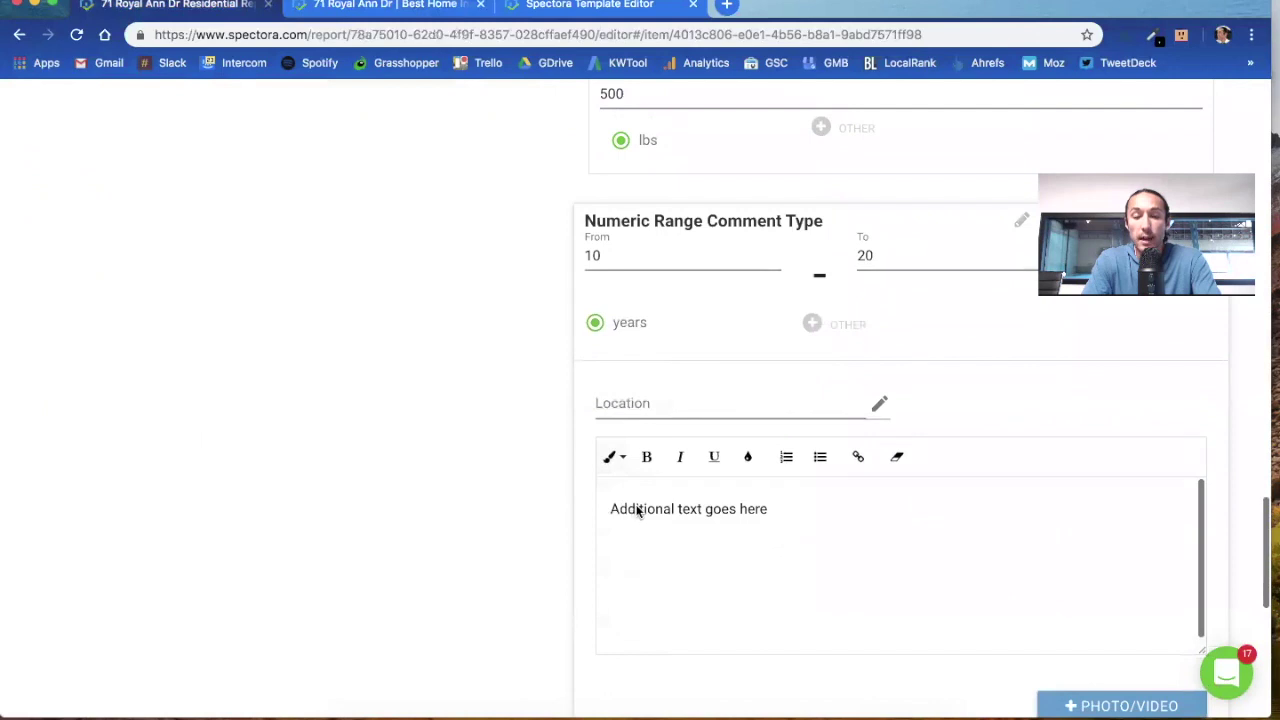
pyautogui.tripleClick(638, 511)
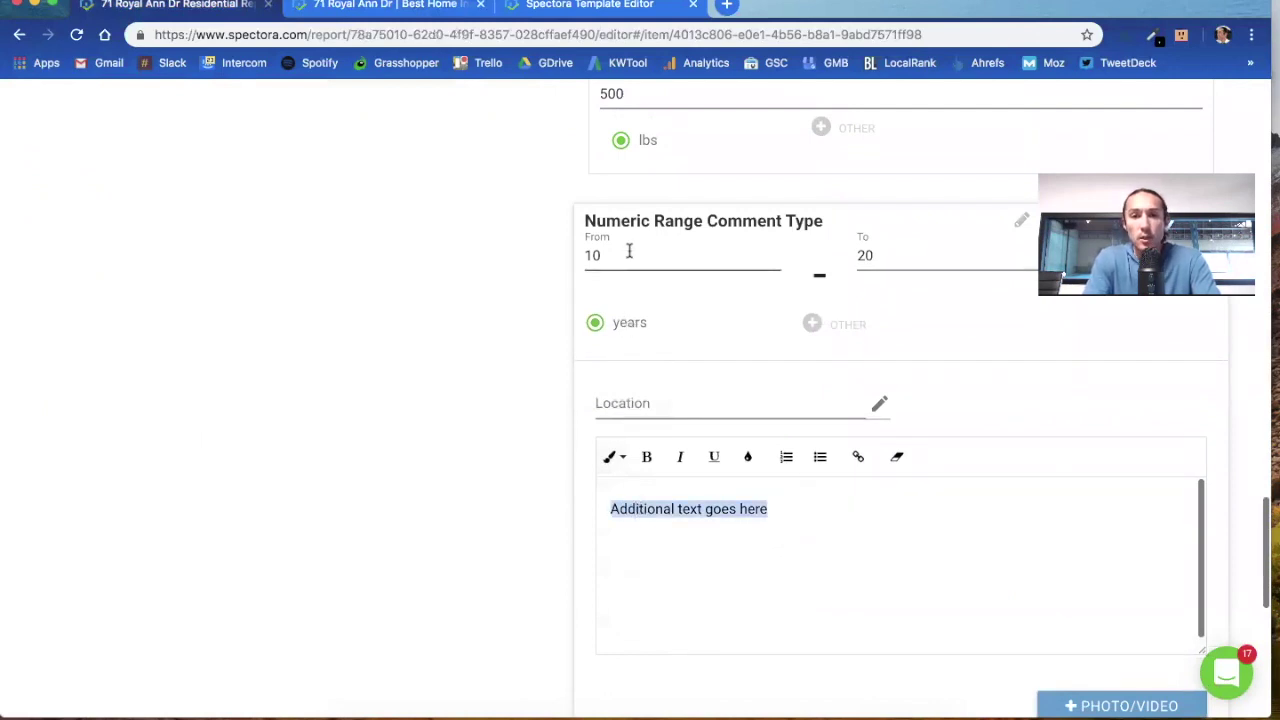
# - In the published report, highlight the Numeric Range Comment Type entry reading 10 - 20 years
pyautogui.click(409, 8)
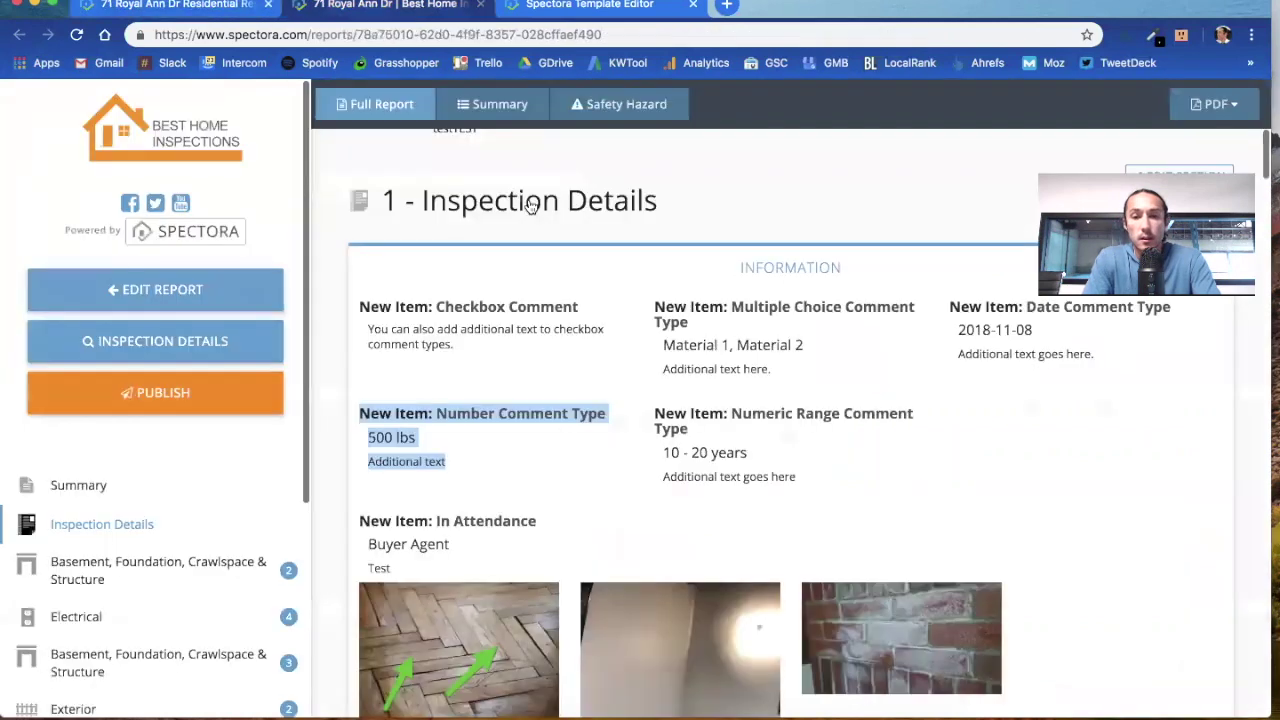
pyautogui.scroll(-1, 585, 330)
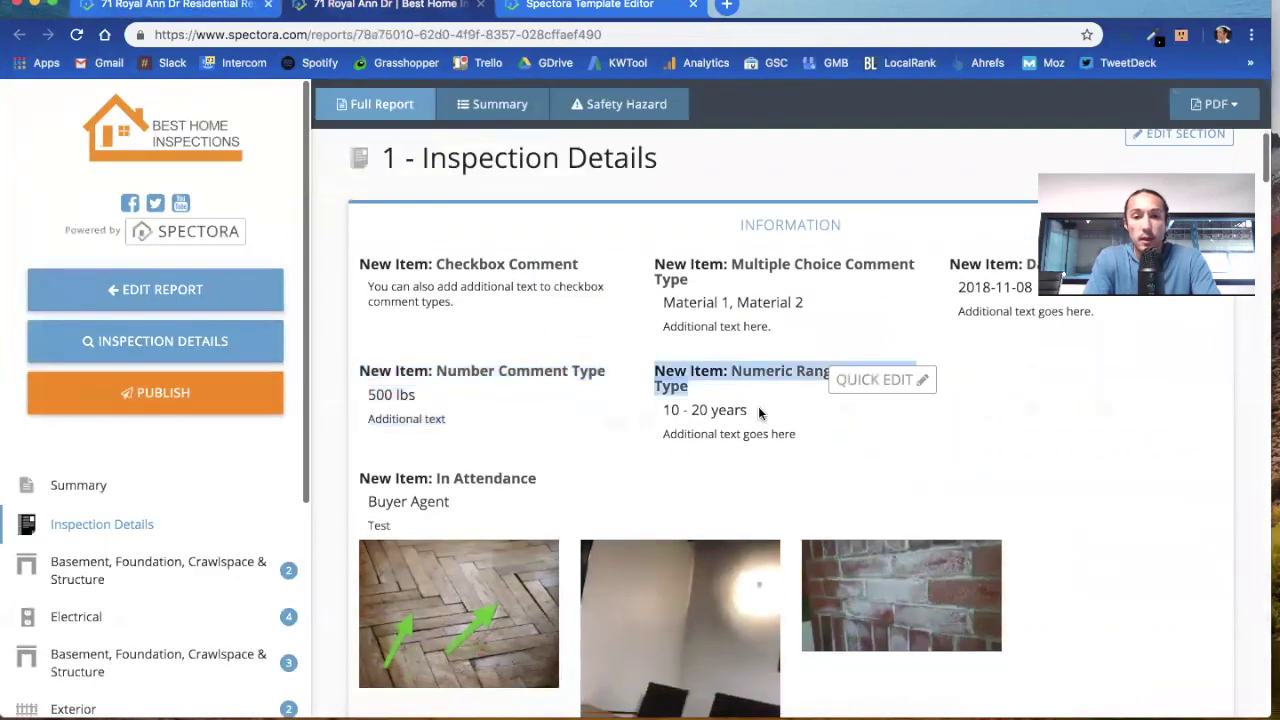
pyautogui.moveTo(760, 413); pyautogui.dragTo(797, 438)
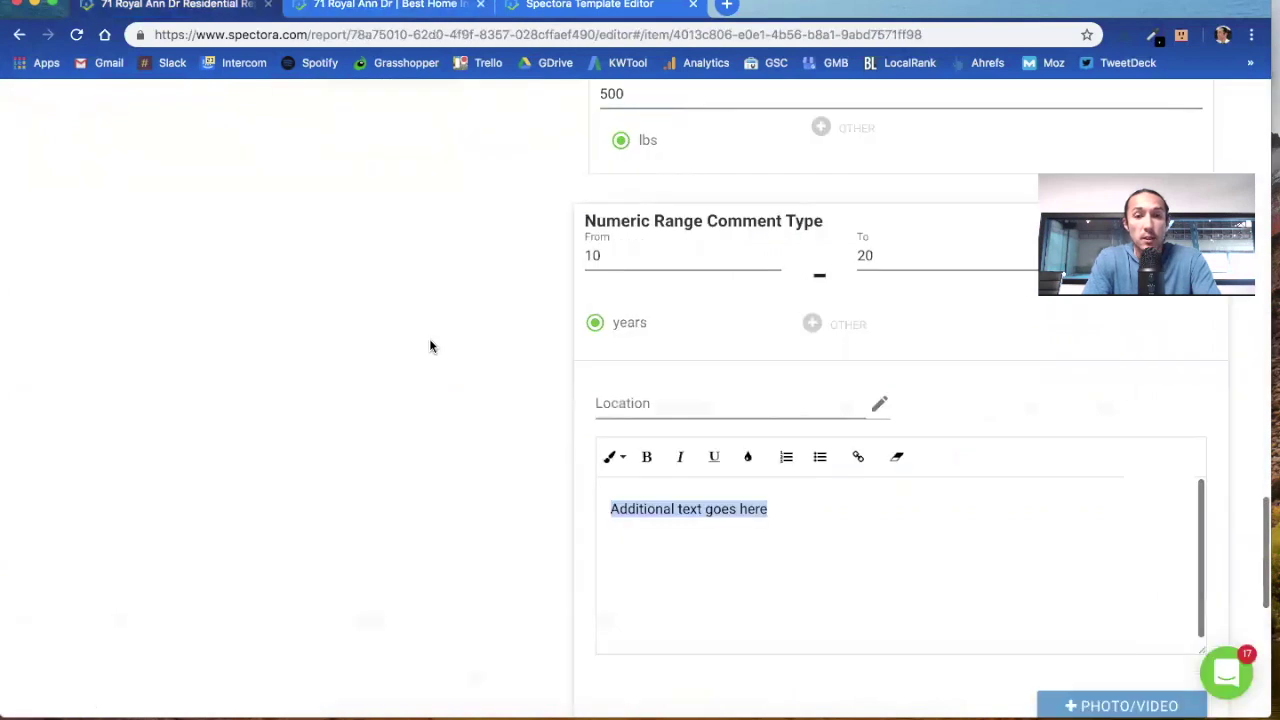
pyautogui.scroll(10, 429, 346)
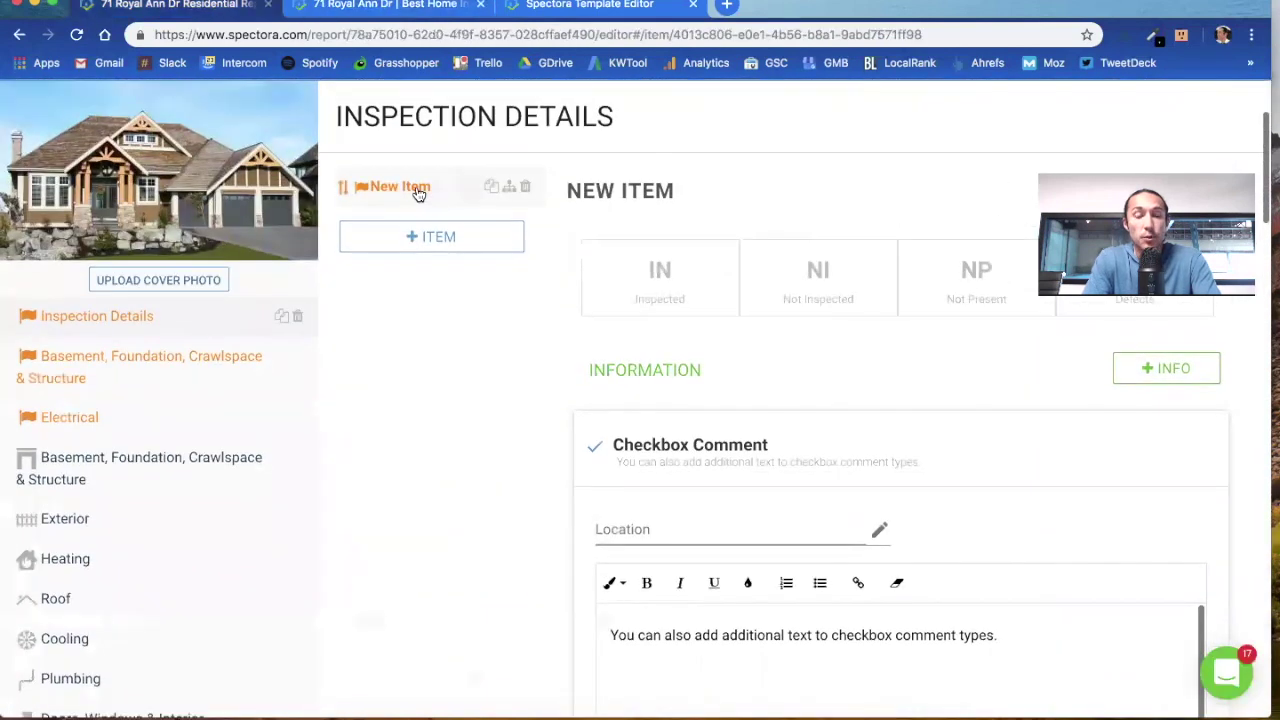
pyautogui.scroll(-10, 424, 394)
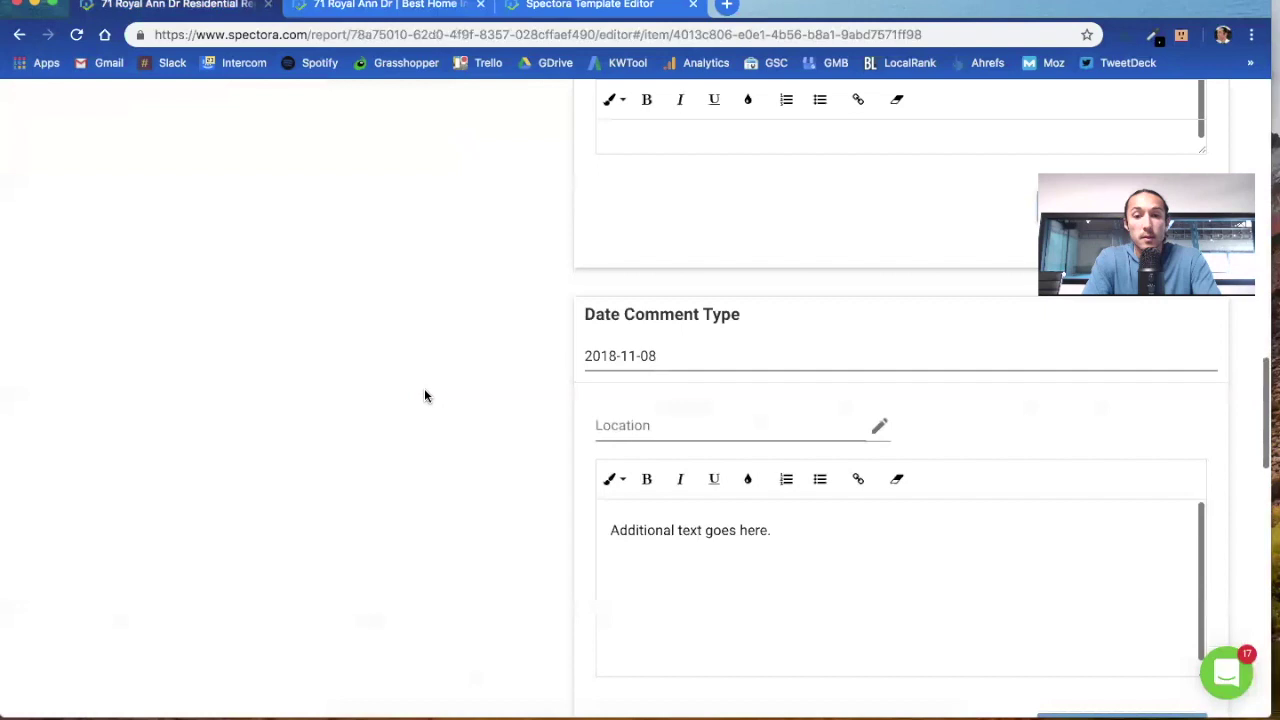
pyautogui.scroll(-5, 424, 396)
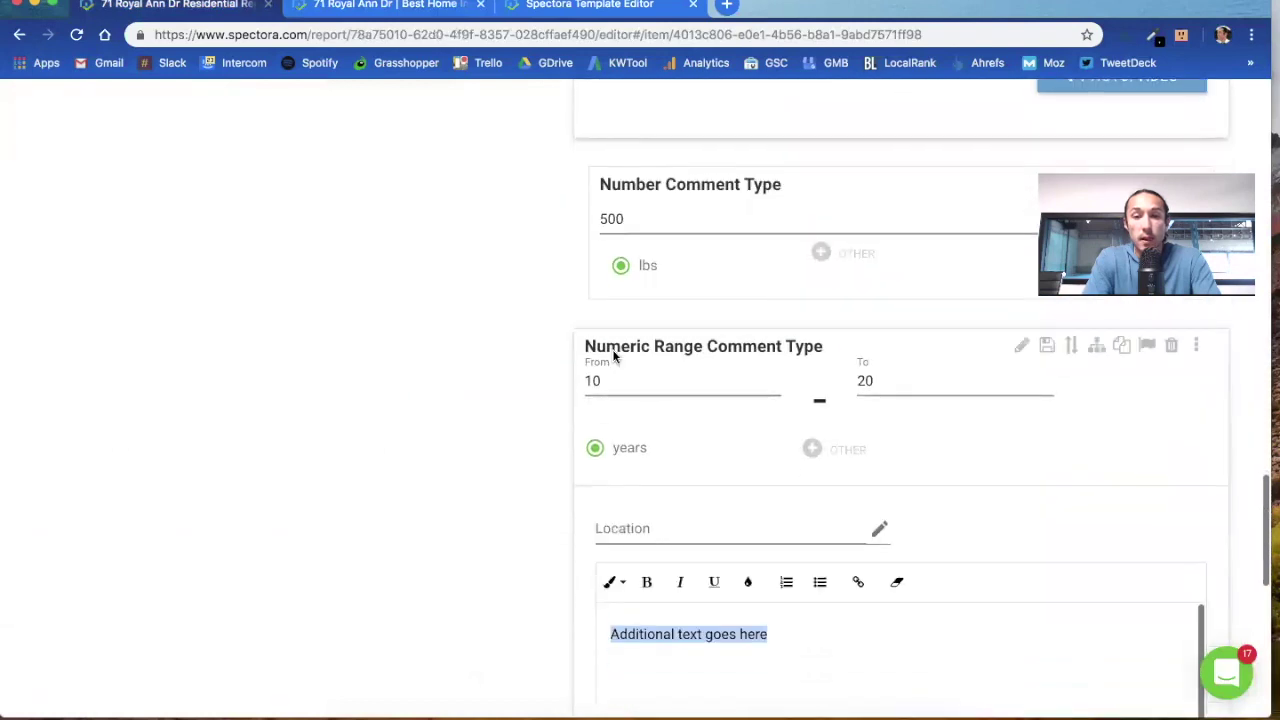
# - Highlight the upper range value 20 and the In Attendance item in the report
pyautogui.click(404, 6)
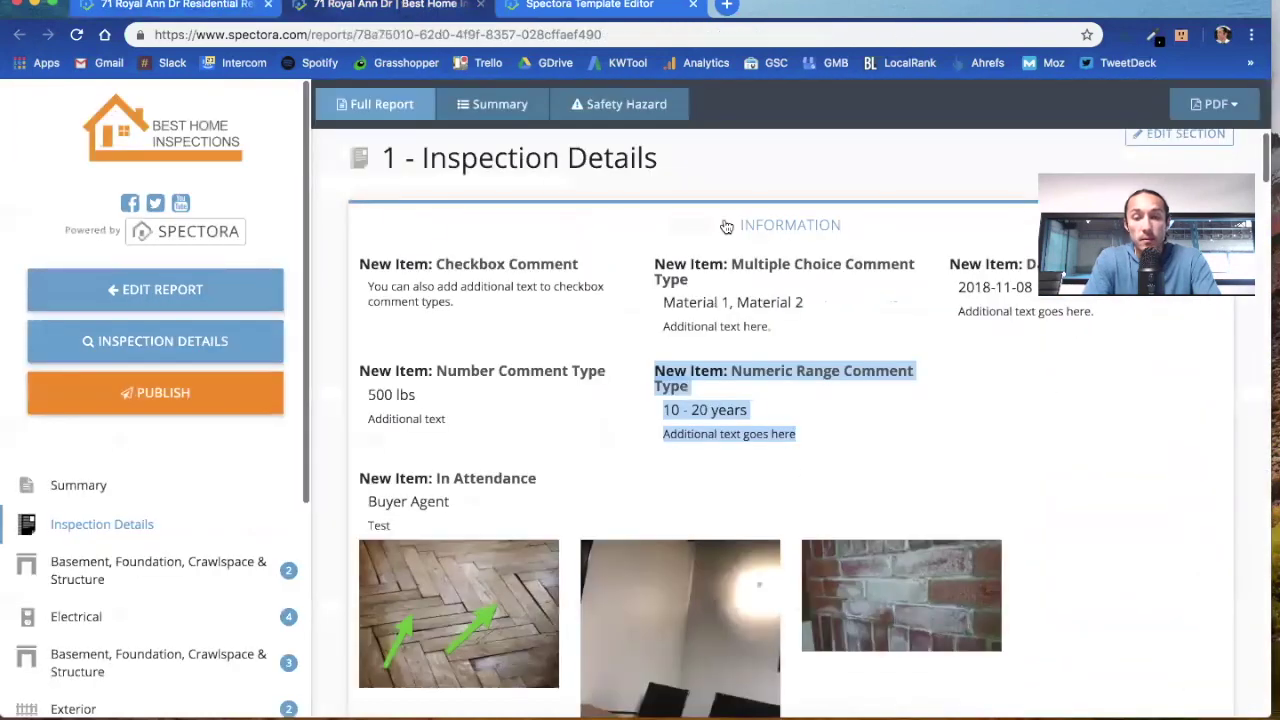
pyautogui.moveTo(658, 366); pyautogui.dragTo(708, 412)
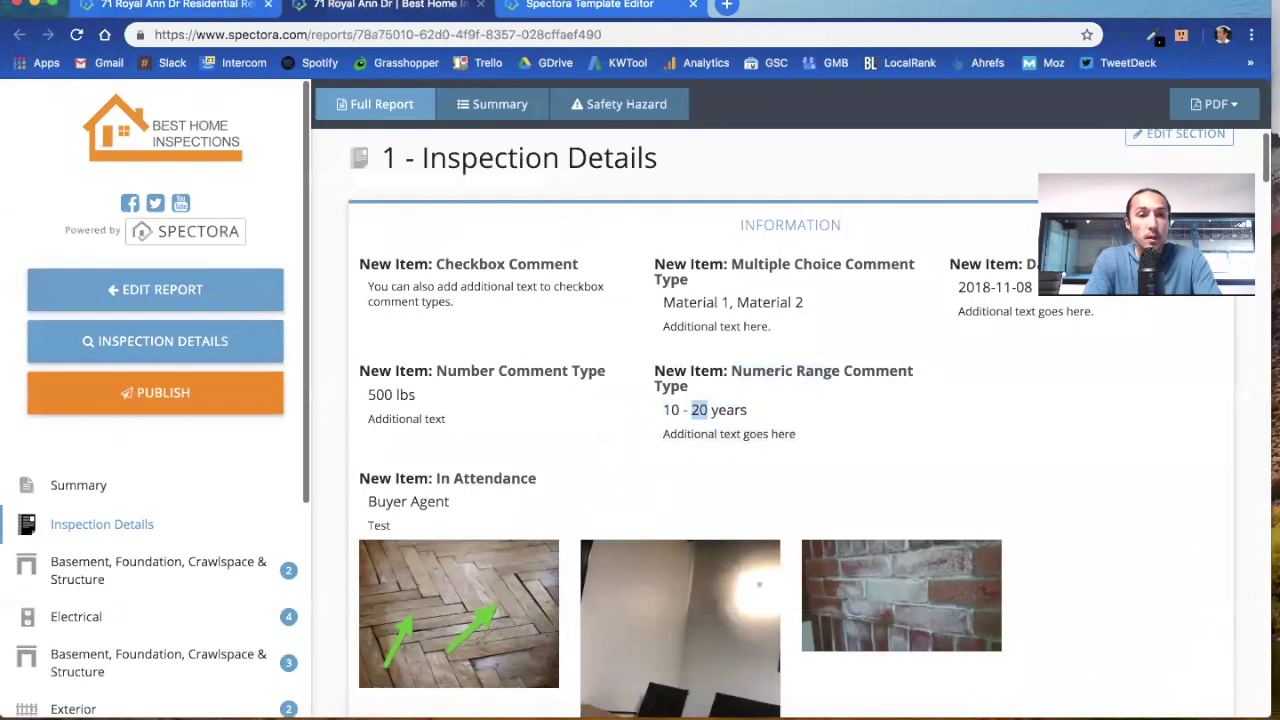
pyautogui.scroll(-2, 414, 300)
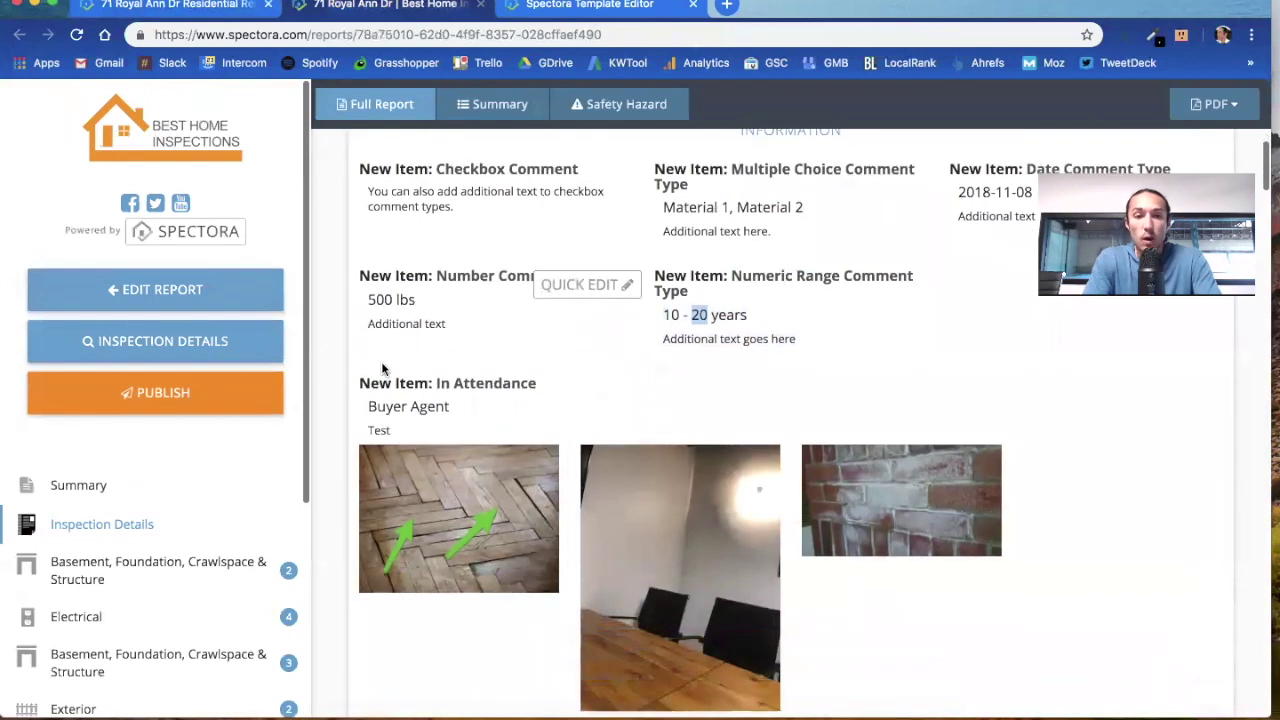
pyautogui.moveTo(359, 383); pyautogui.dragTo(540, 388)
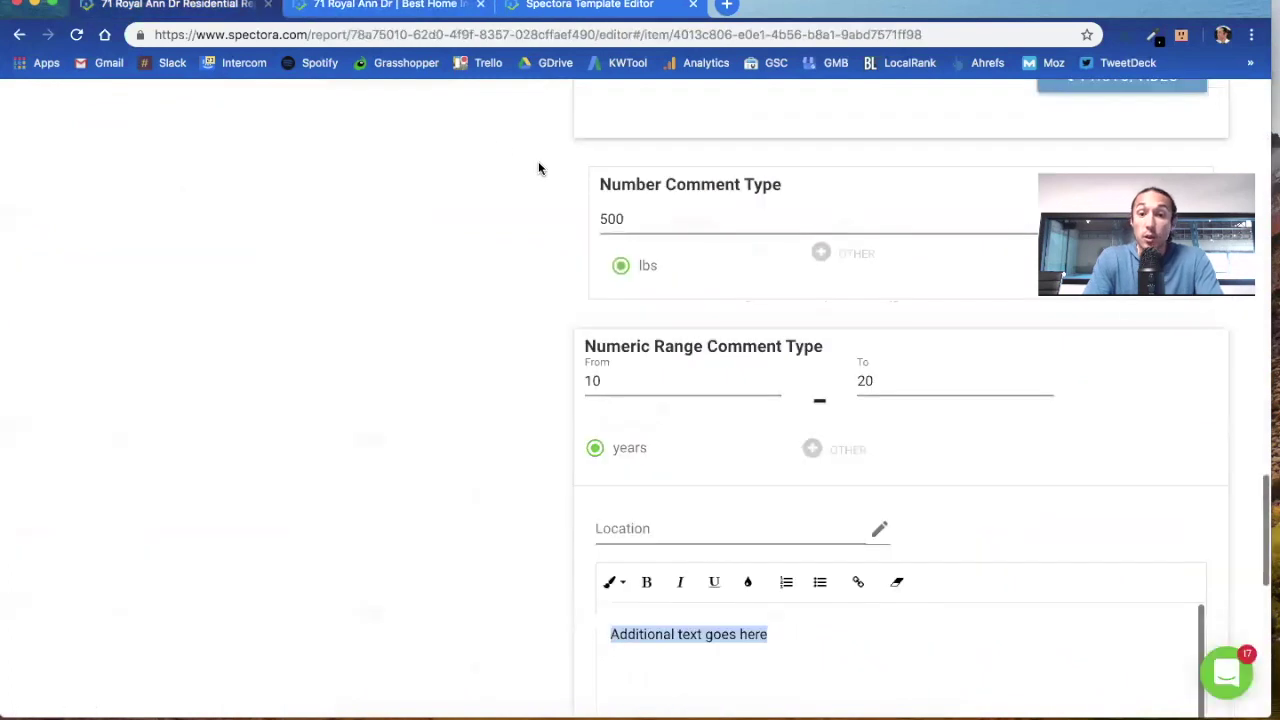
pyautogui.scroll(5, 538, 161)
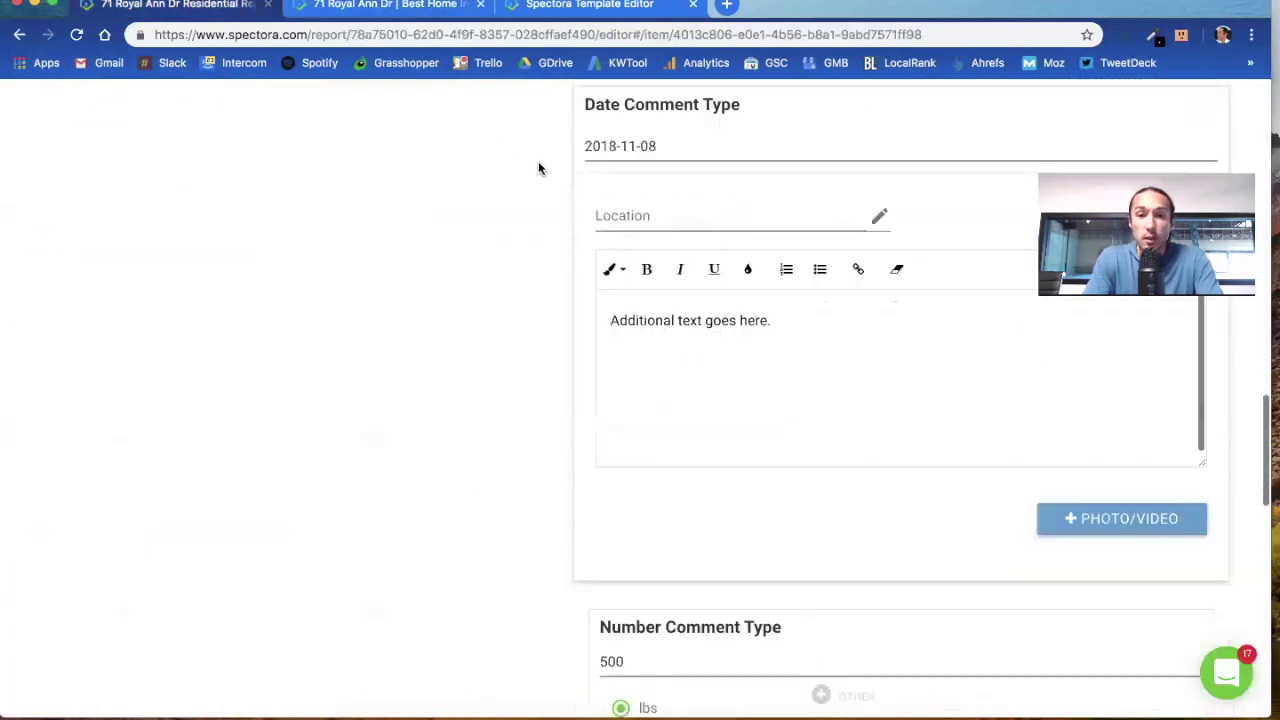
pyautogui.scroll(6, 538, 168)
pyautogui.scroll(-2, 538, 168)
pyautogui.scroll(2, 538, 168)
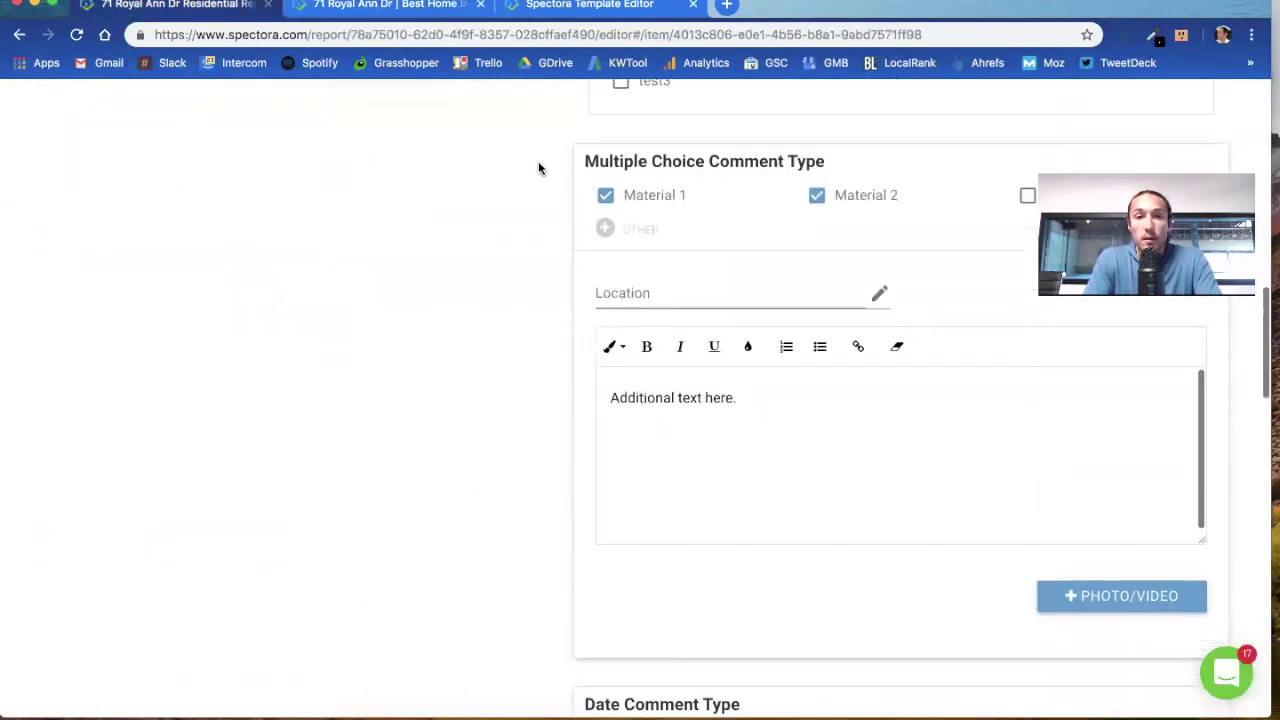
pyautogui.scroll(5, 538, 161)
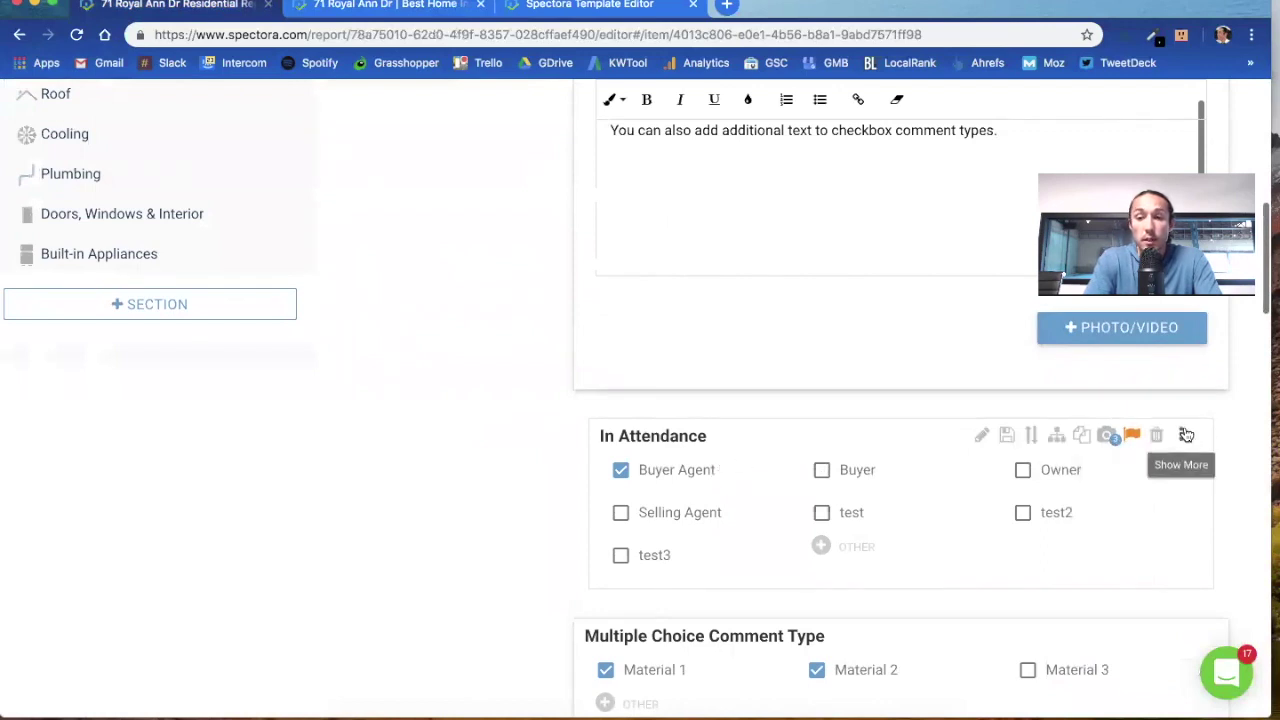
pyautogui.click(664, 416)
pyautogui.scroll(-4, 546, 420)
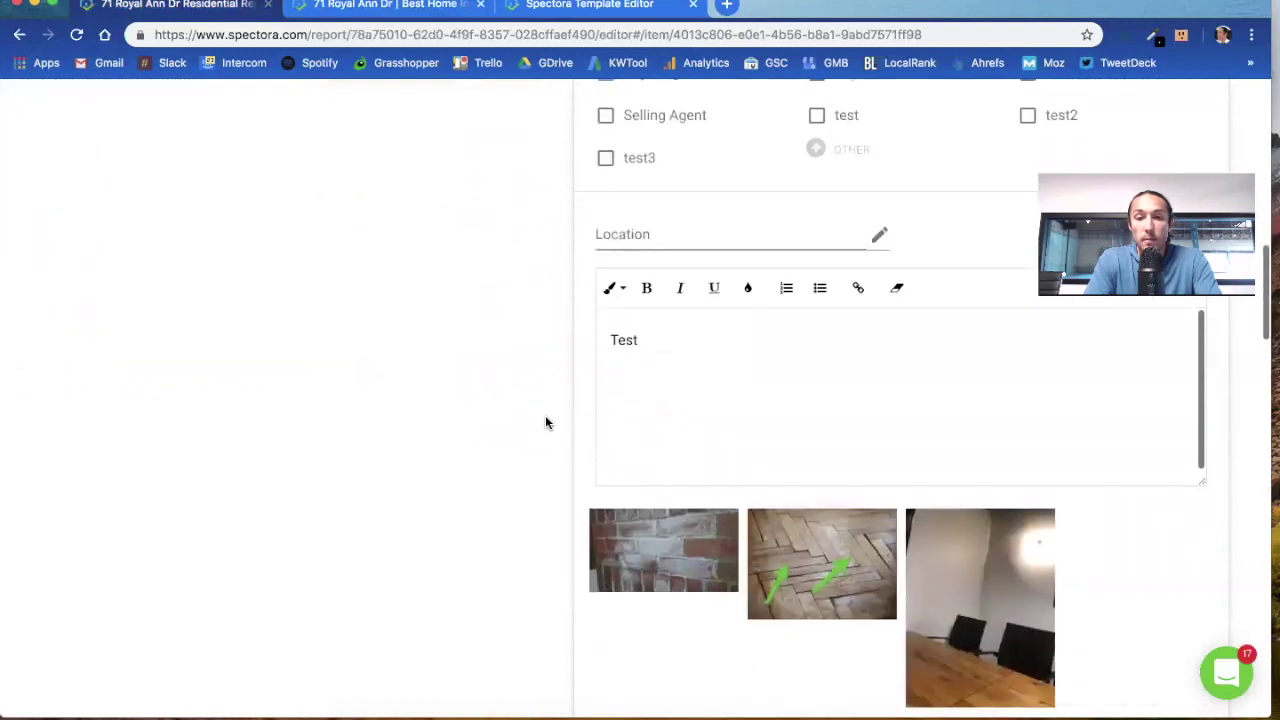
pyautogui.doubleClick(622, 342)
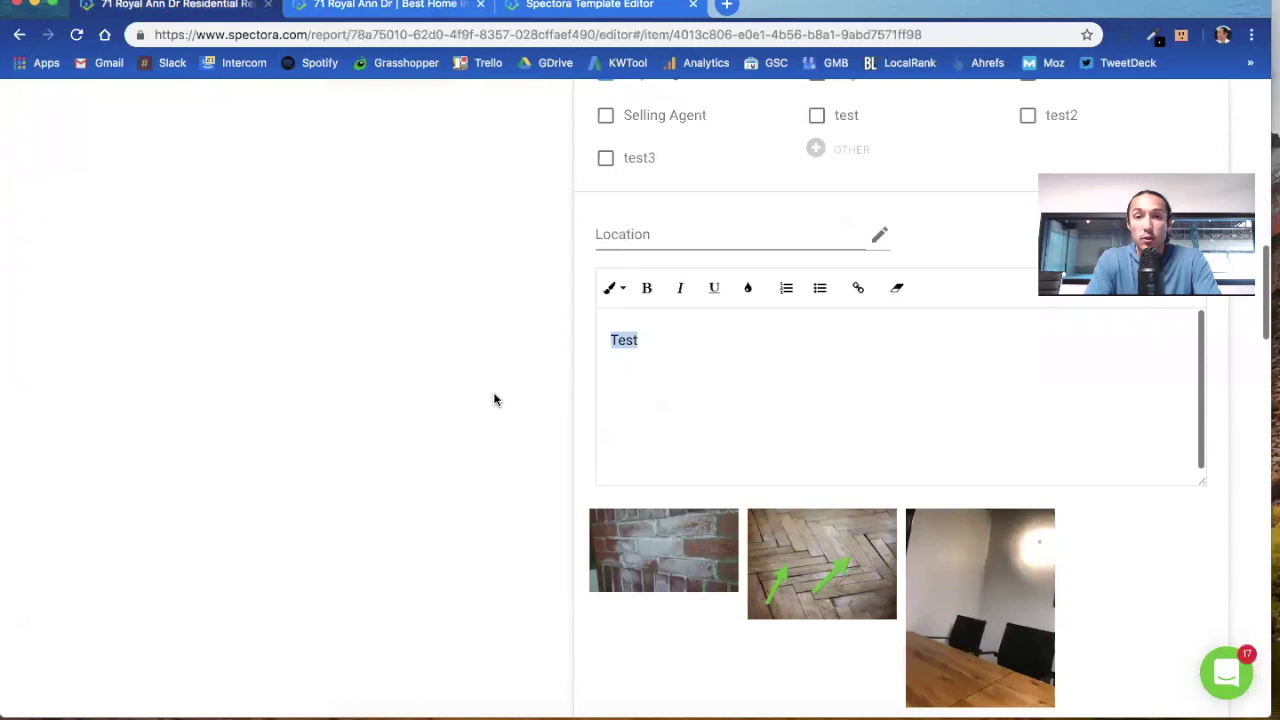
pyautogui.scroll(-3, 505, 398)
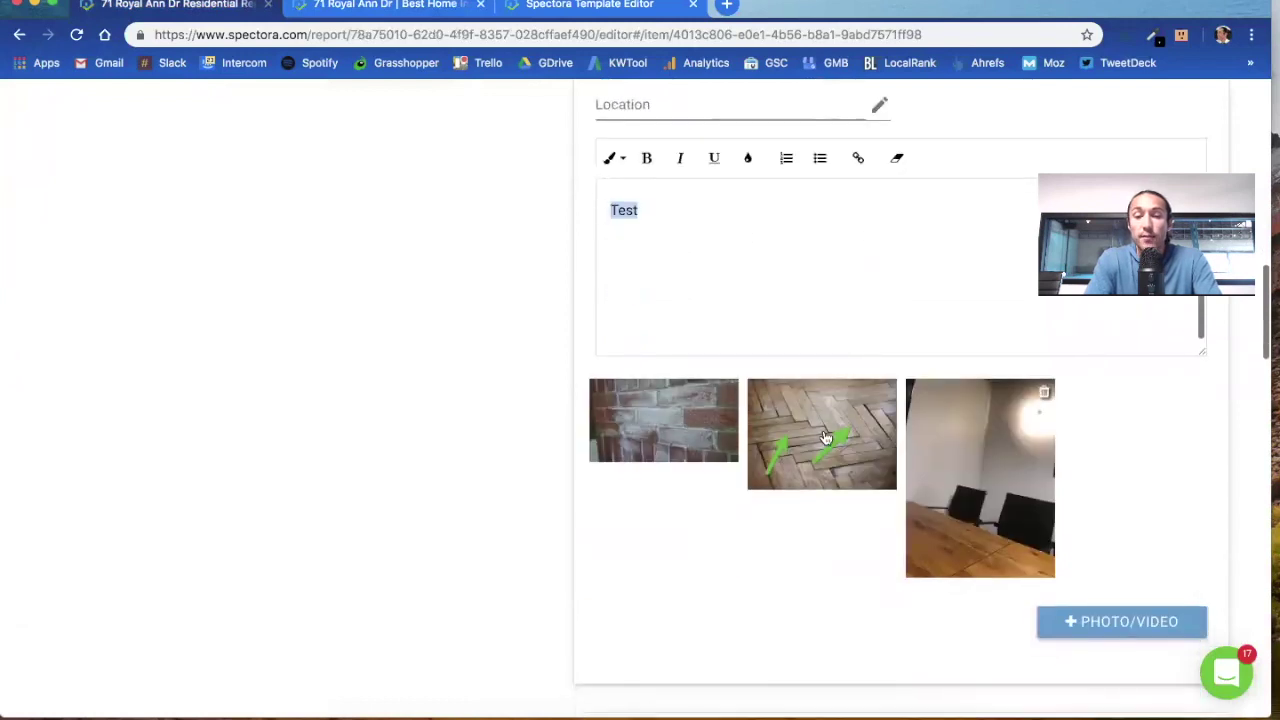
pyautogui.scroll(6, 410, 383)
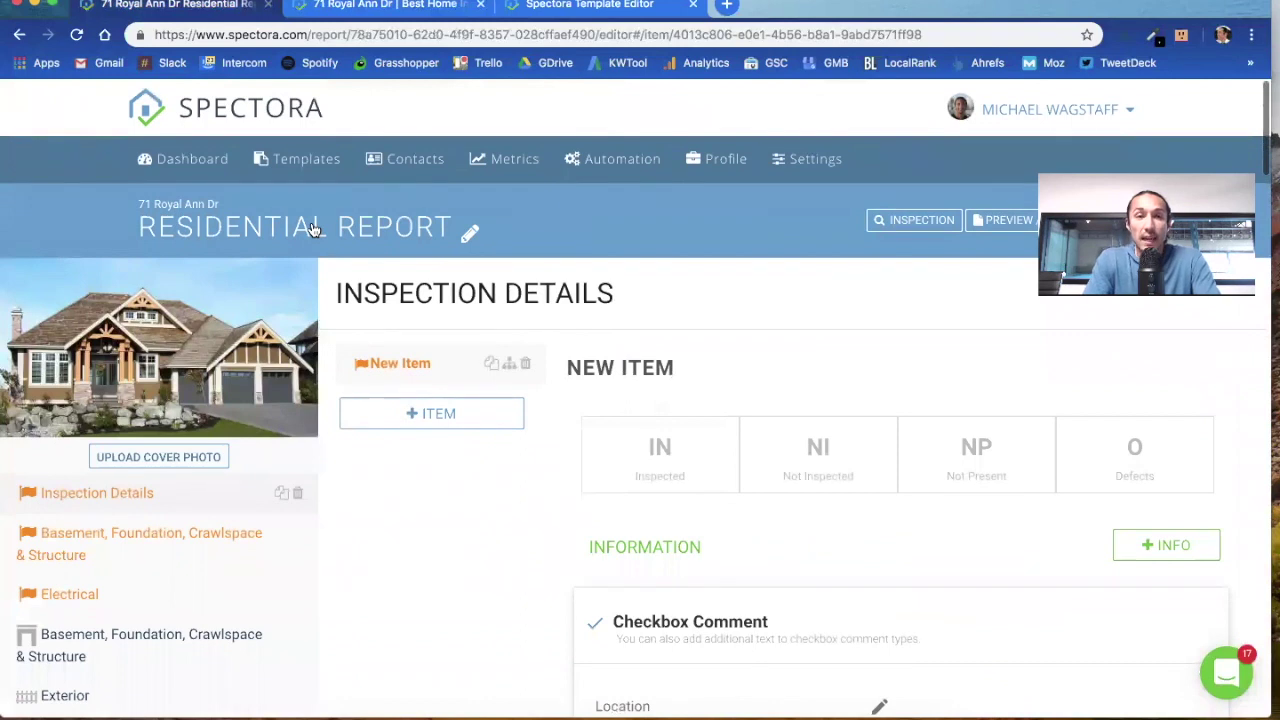
pyautogui.hotkey('ctrl', 'Tab')
pyautogui.scroll(-2, 513, 296)
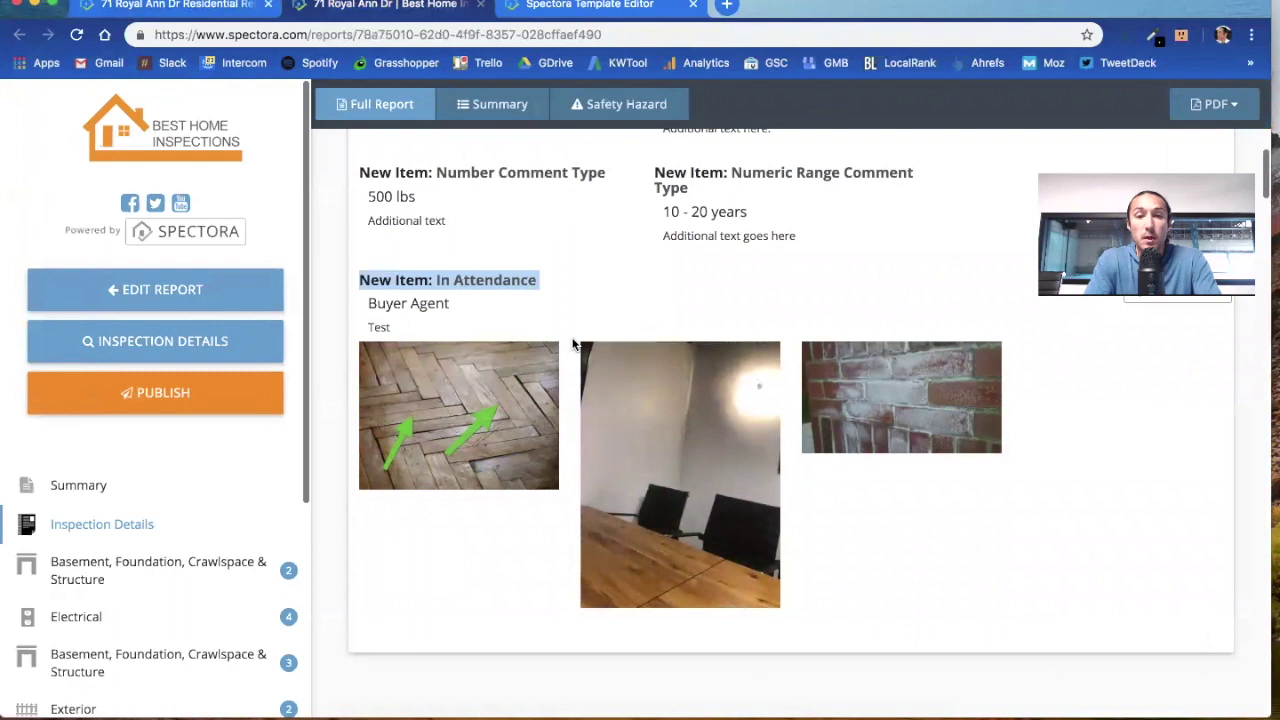
# - Open the Residential Report settings and expand Display Options down to Smart Layout for Informational Comments
pyautogui.click(220, 5)
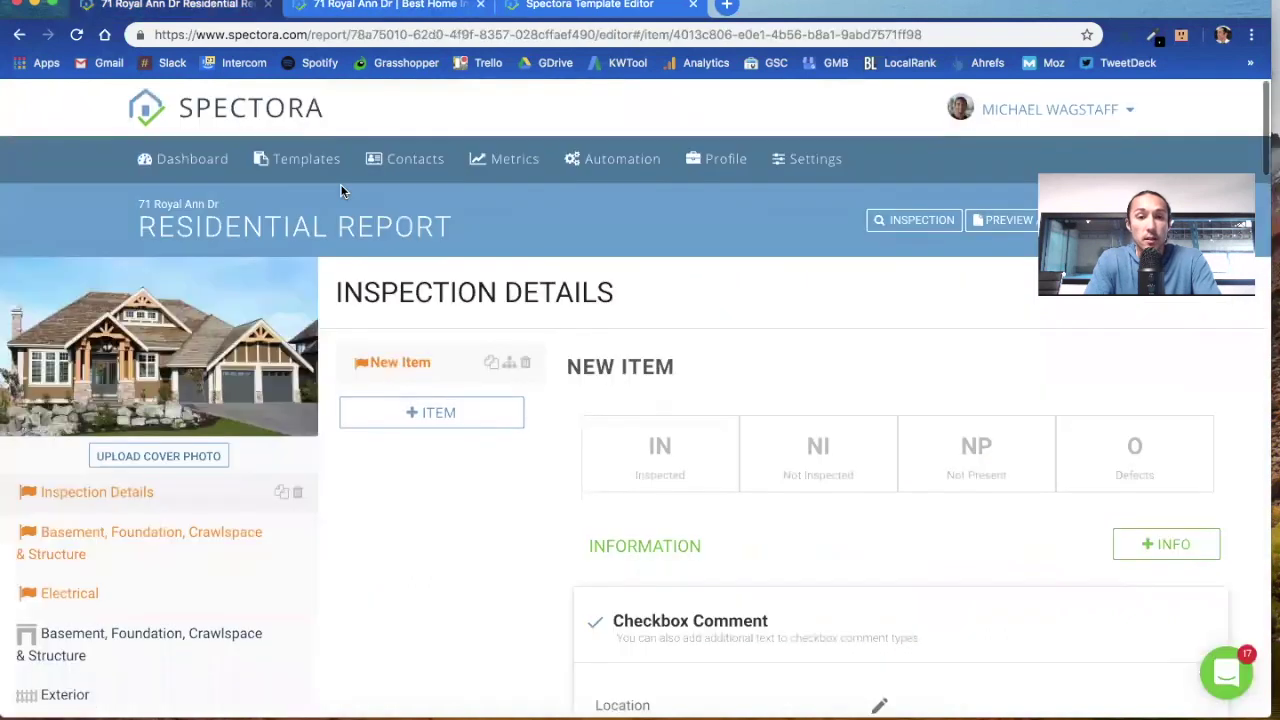
pyautogui.click(278, 232)
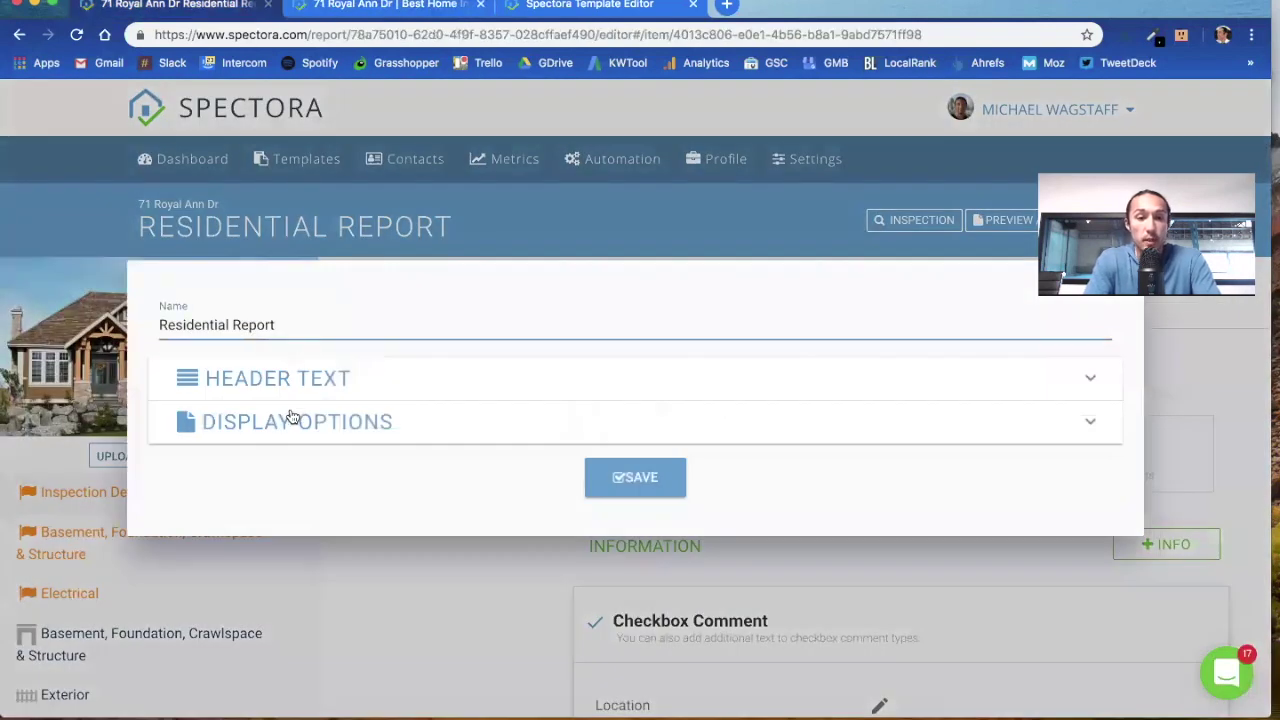
pyautogui.click(290, 420)
pyautogui.scroll(-5, 290, 416)
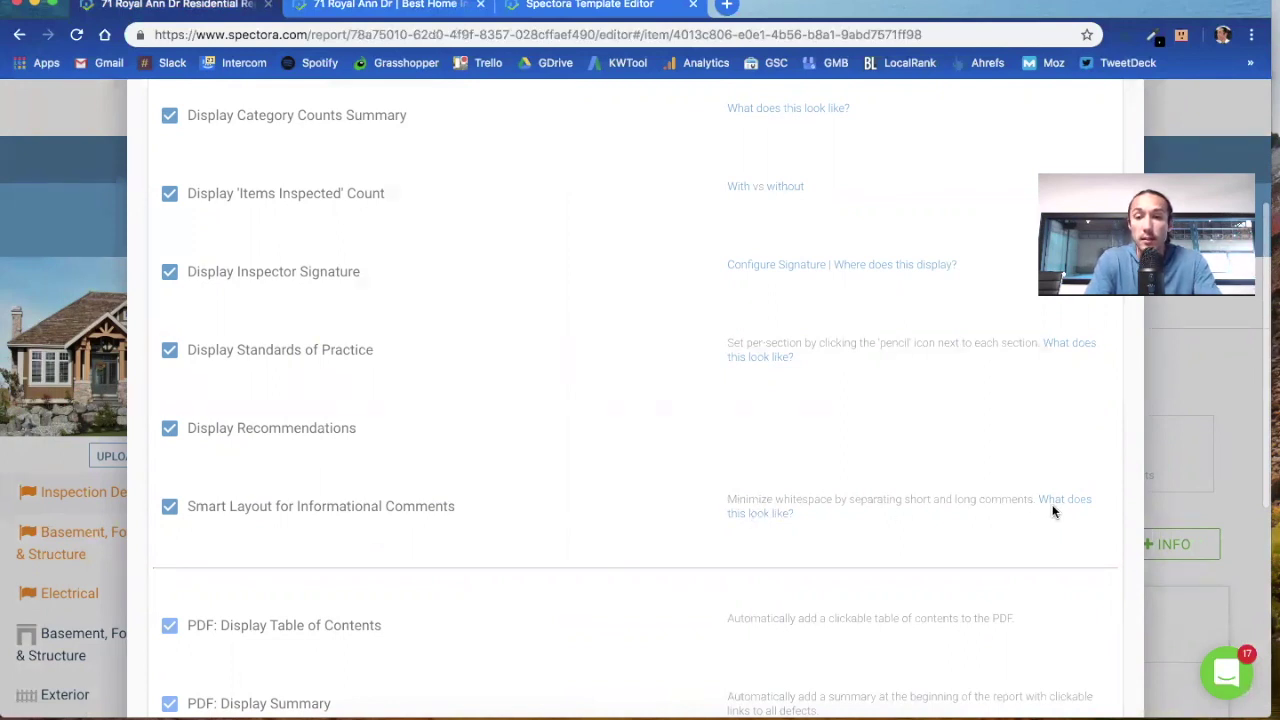
# - View the Smart Layout example for informational comments, then close it and the report settings
pyautogui.click(776, 512)
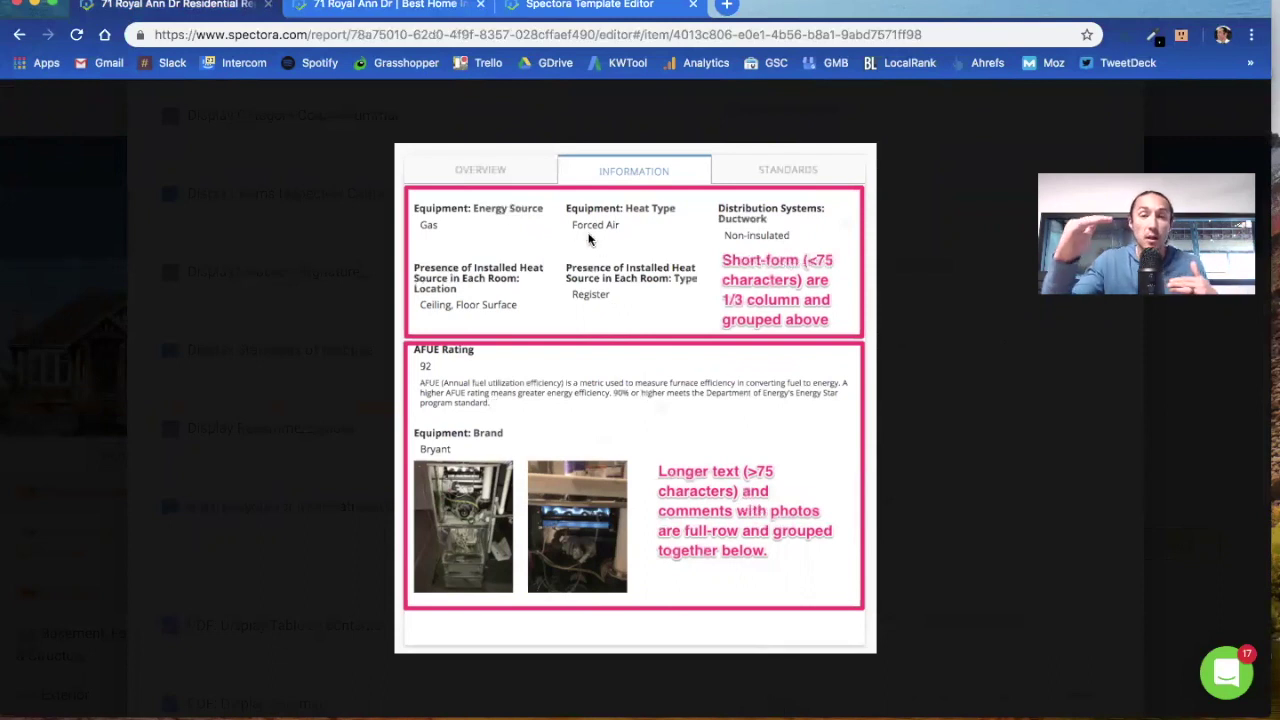
pyautogui.click(313, 219)
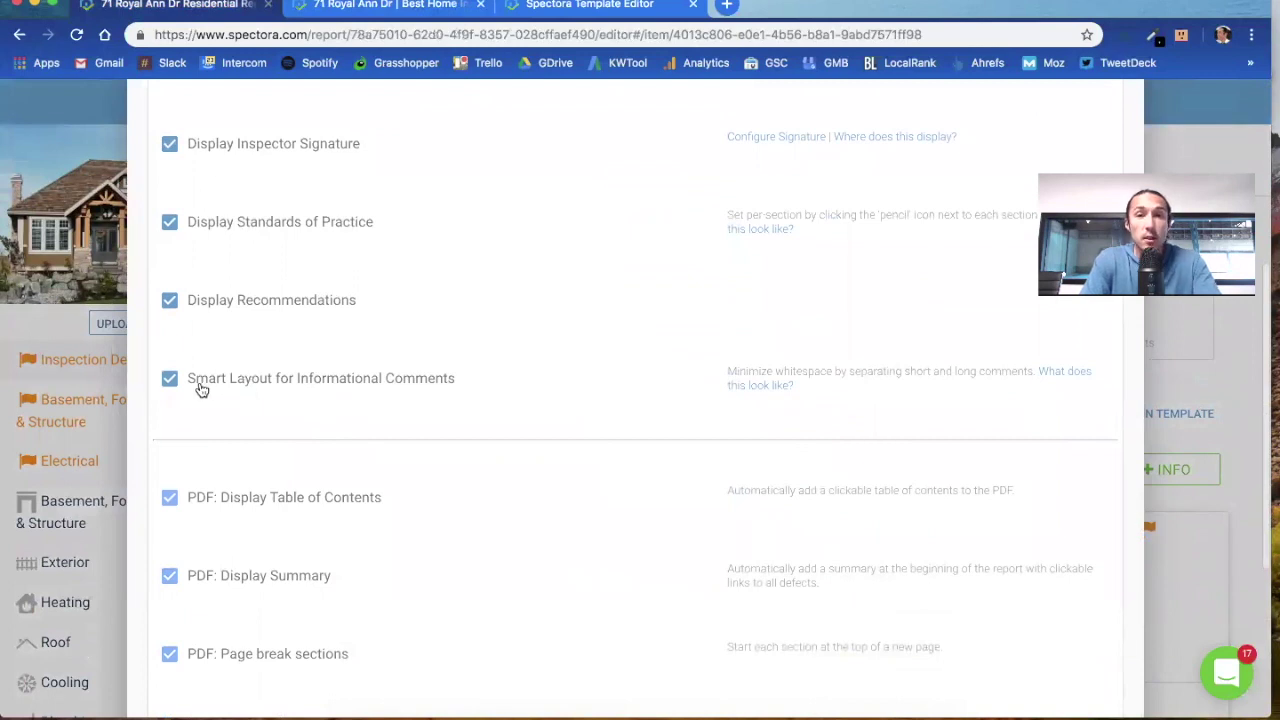
pyautogui.click(104, 268)
pyautogui.scroll(-3, 558, 400)
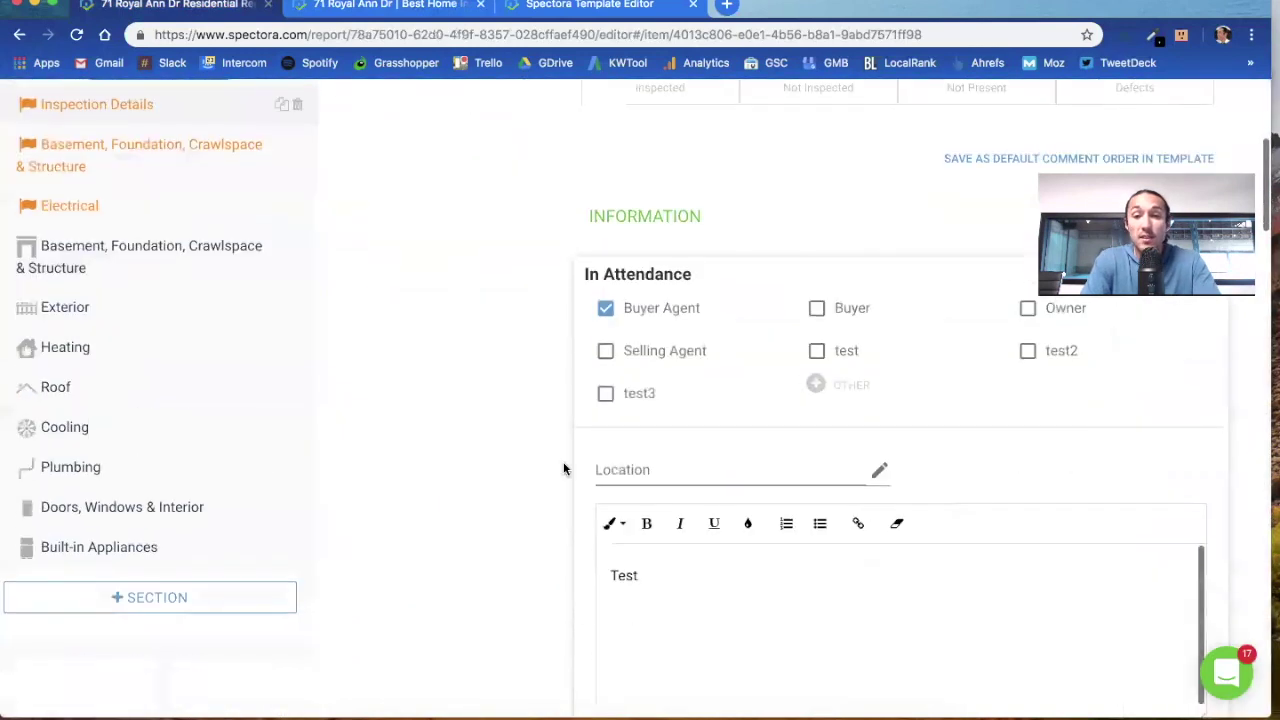
pyautogui.scroll(-3, 440, 390)
pyautogui.scroll(-1, 440, 390)
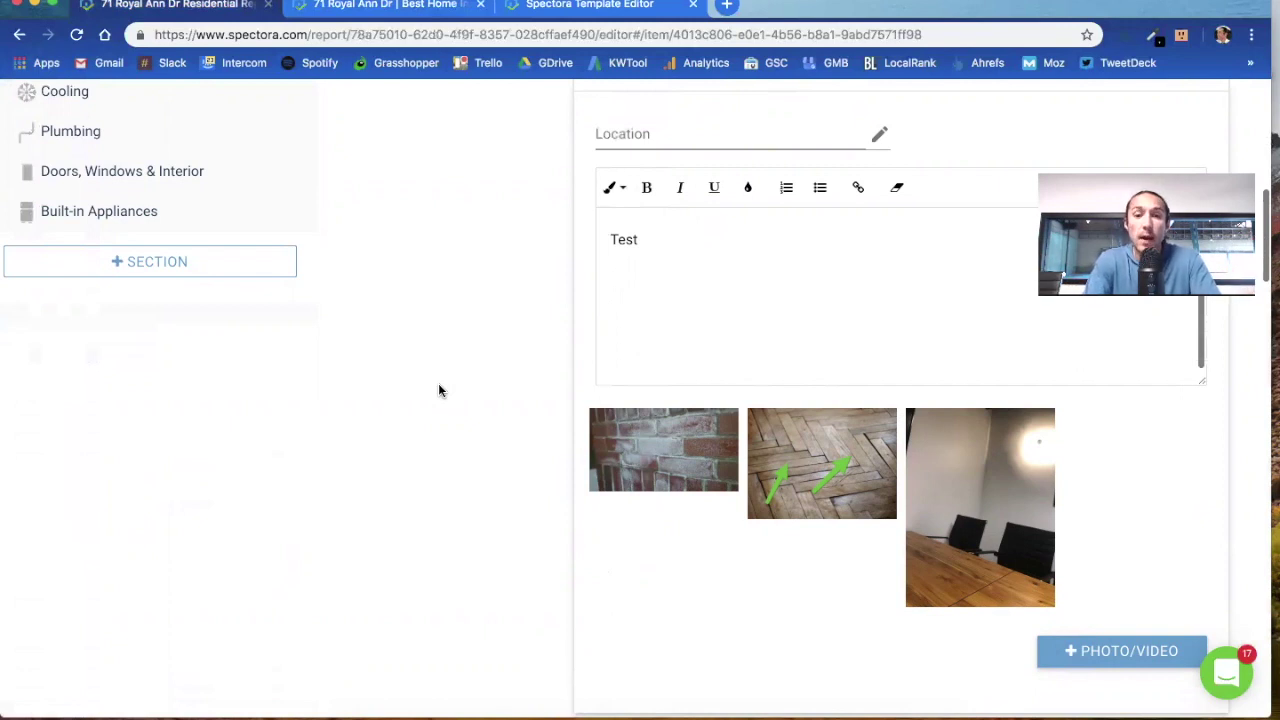
pyautogui.scroll(2, 438, 390)
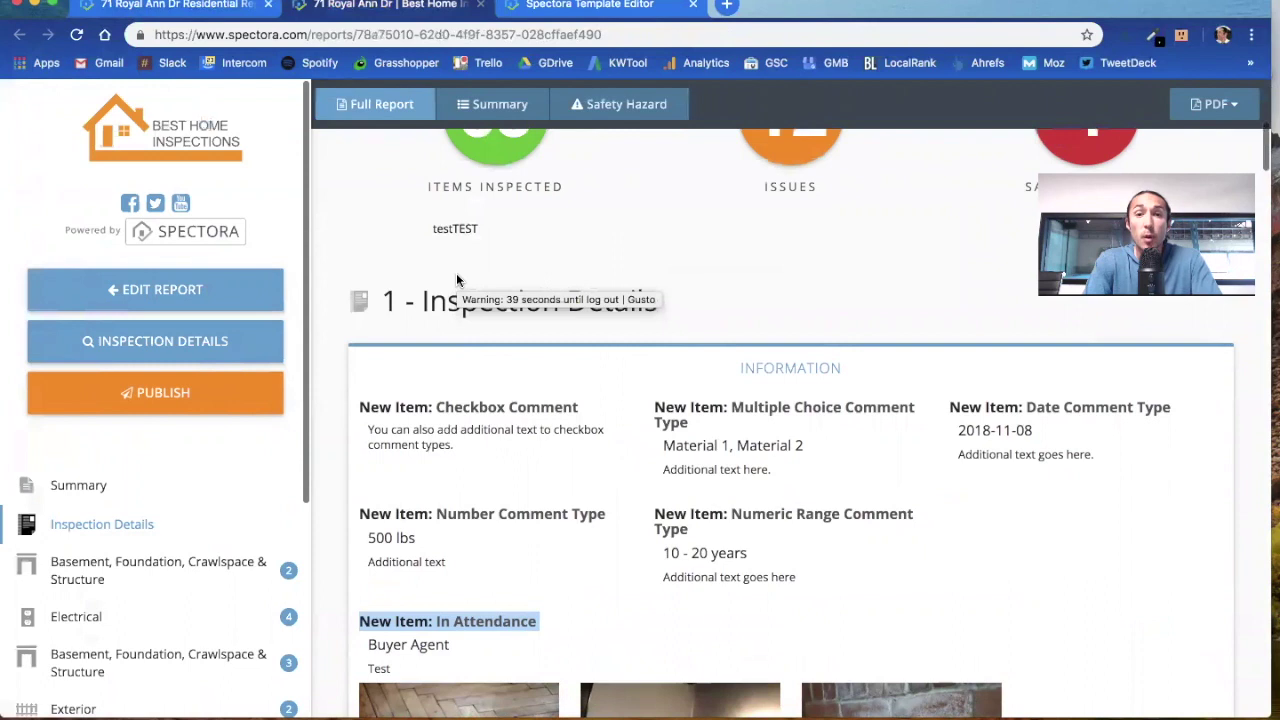
pyautogui.scroll(-1, 463, 317)
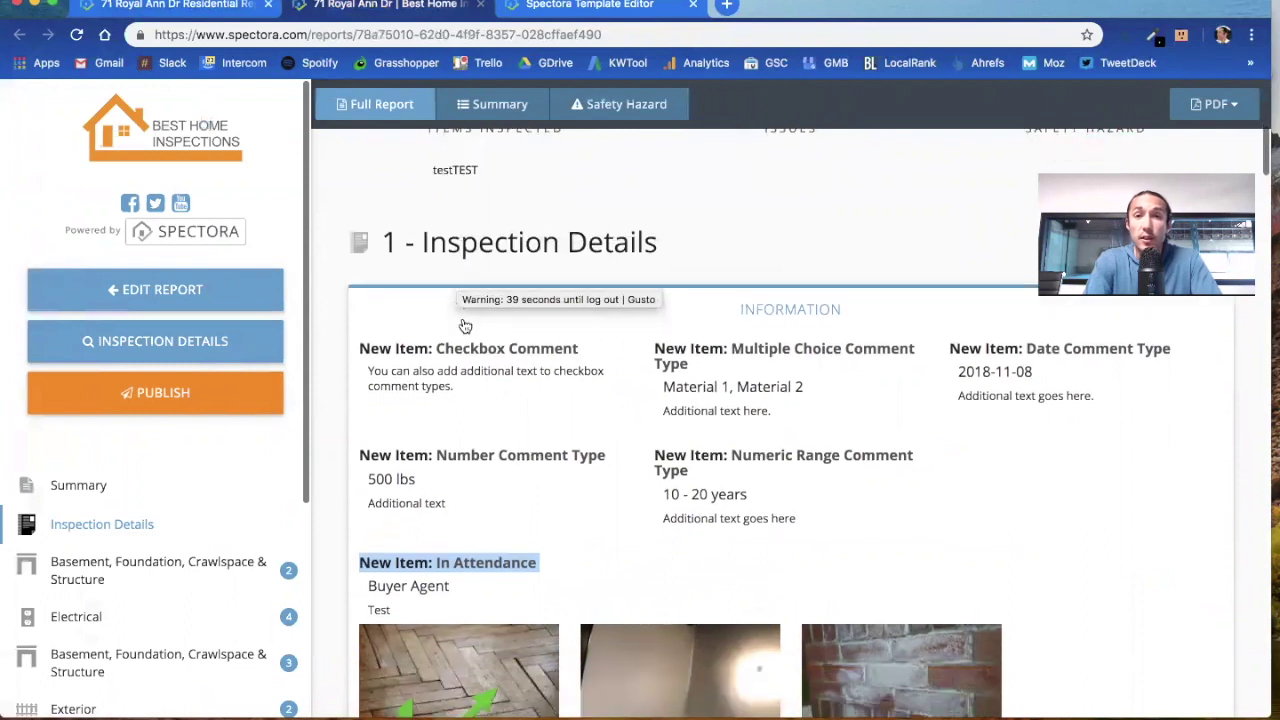
pyautogui.click(495, 370)
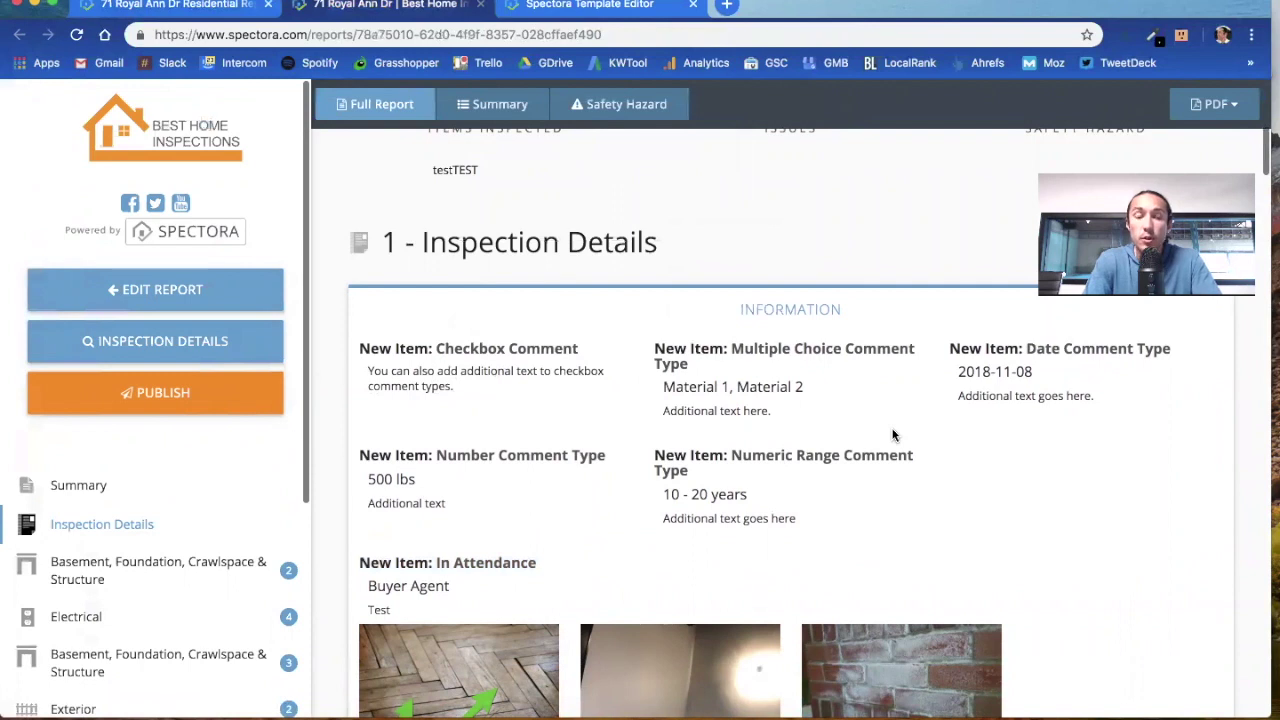
pyautogui.moveTo(556, 390)
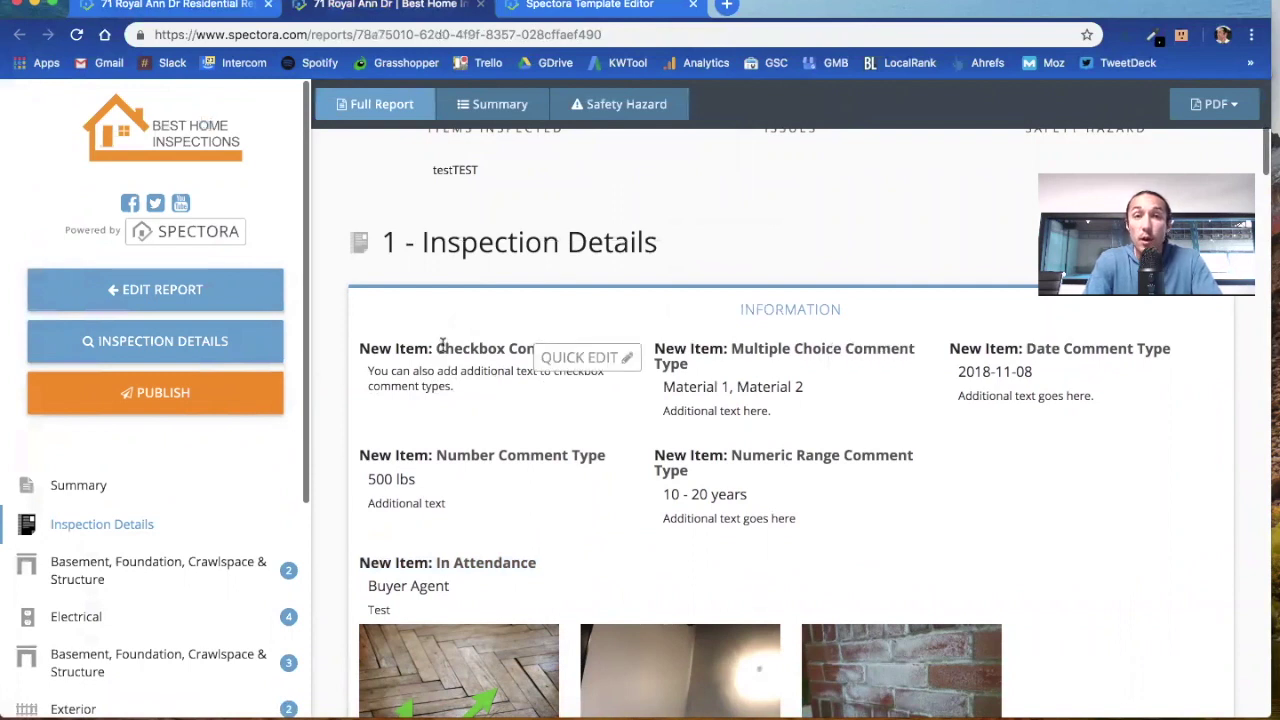
# - Attach Gutters.png from Stock Photos to the Checkbox Comment and view the updated report
pyautogui.click(208, 4)
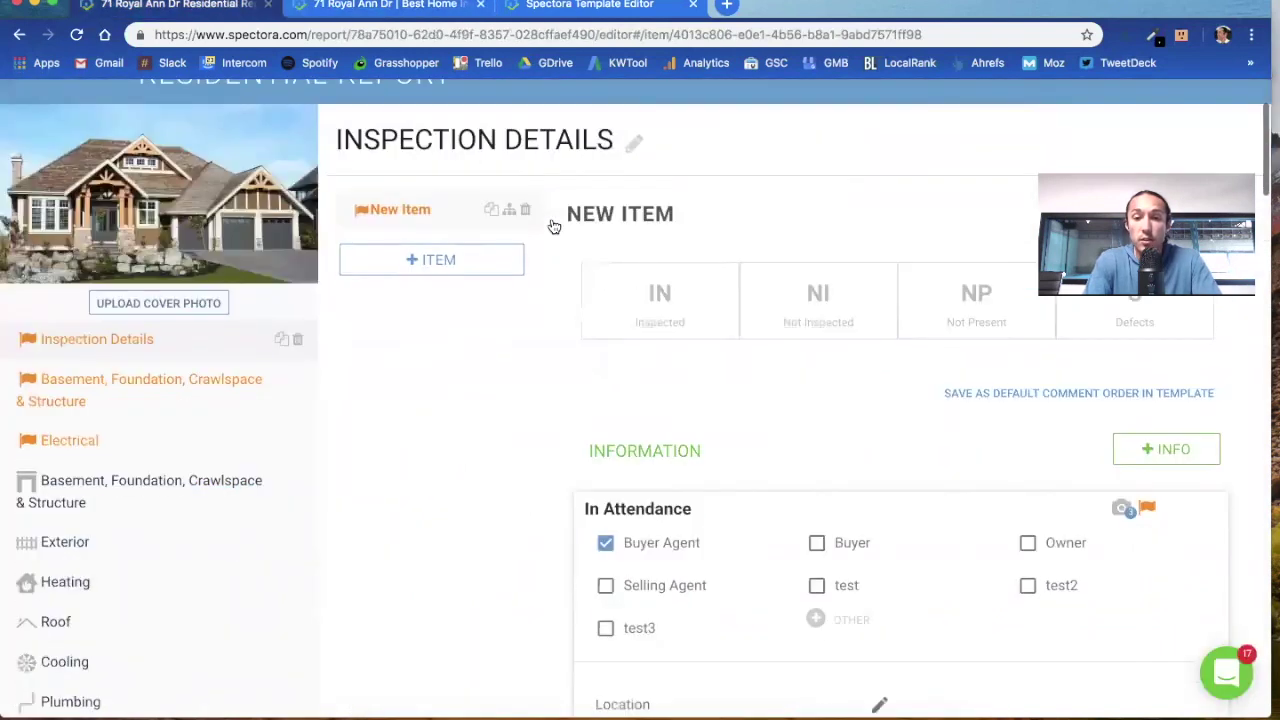
pyautogui.scroll(-7, 551, 223)
pyautogui.scroll(-5, 551, 223)
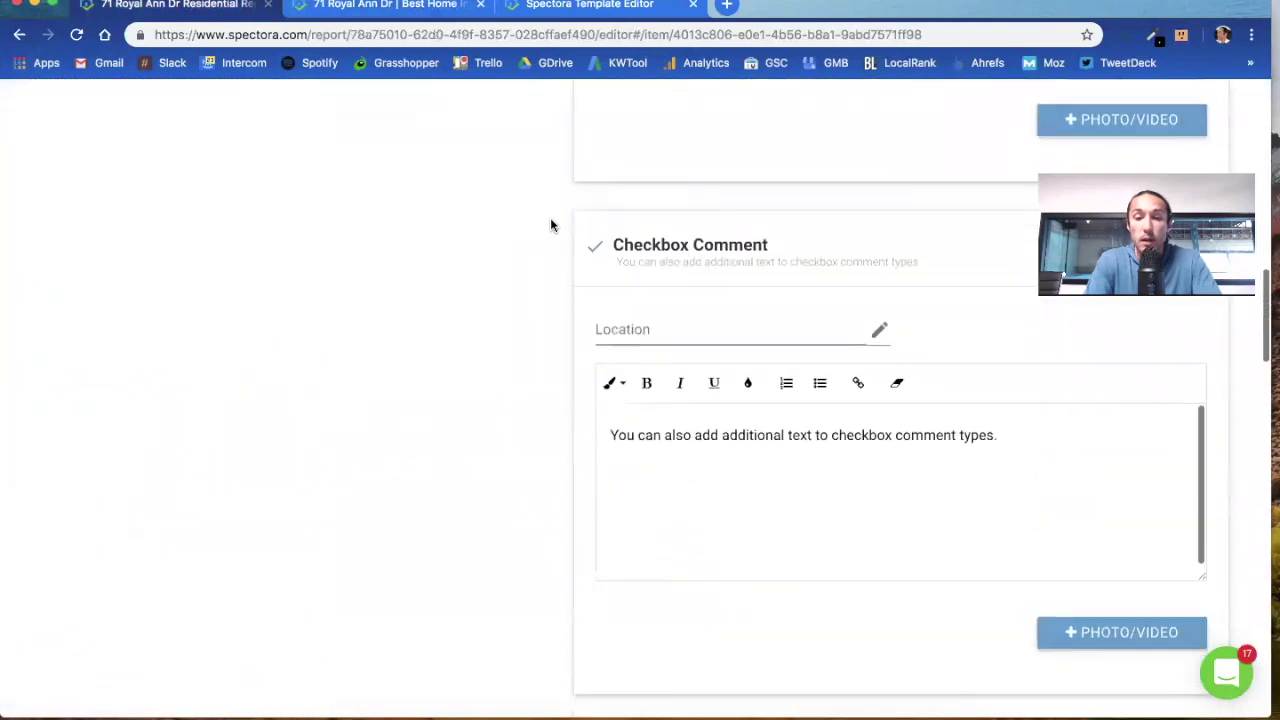
pyautogui.click(1099, 562)
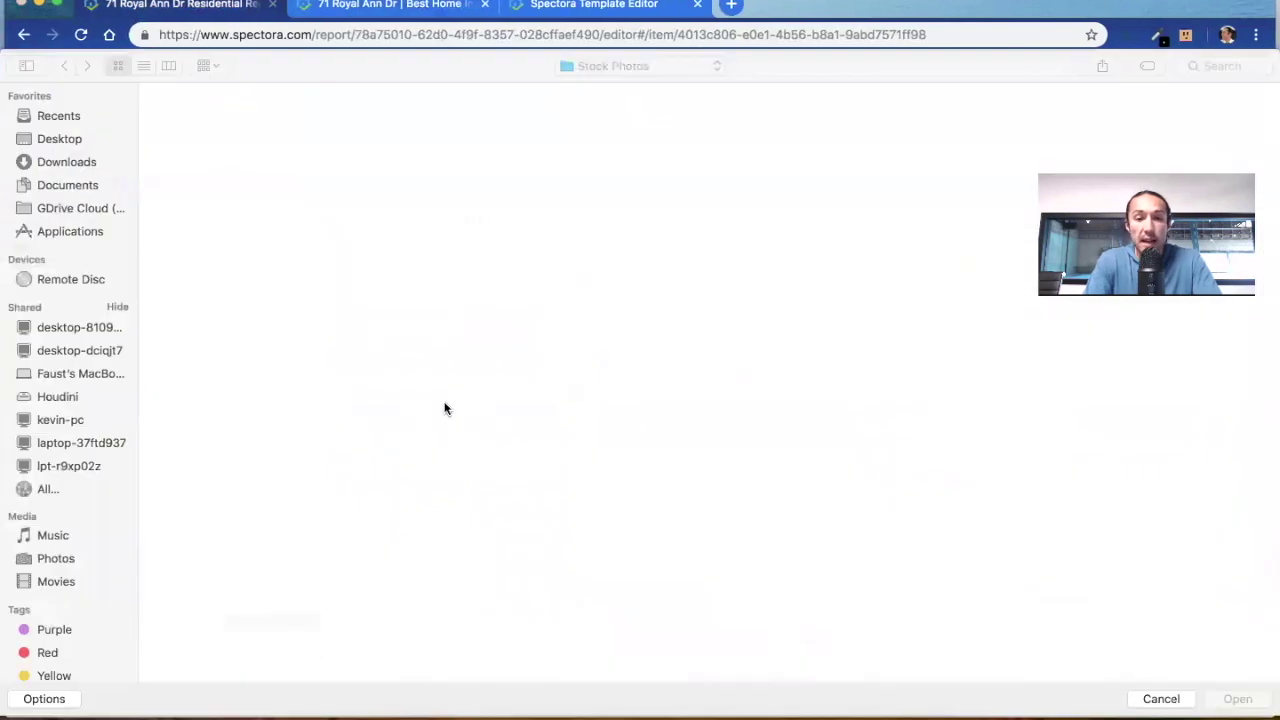
pyautogui.scroll(-5, 328, 384)
pyautogui.scroll(-3, 328, 384)
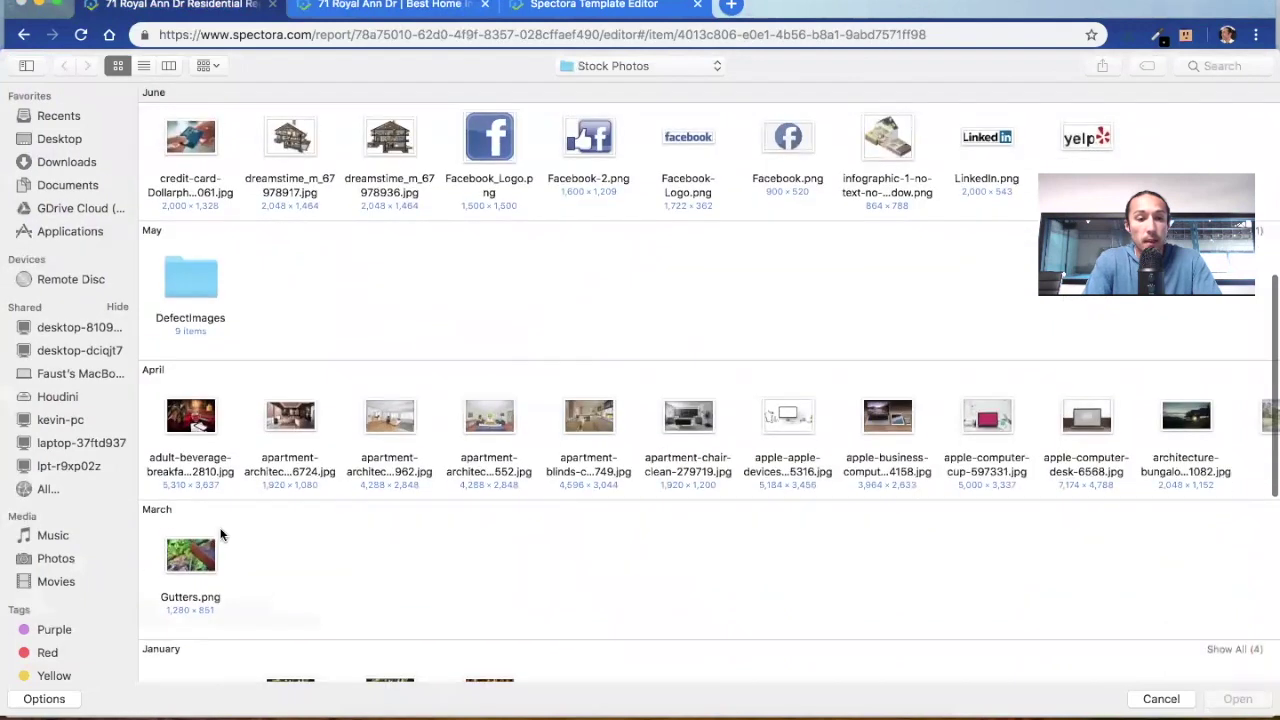
pyautogui.click(200, 552)
pyautogui.click(1237, 699)
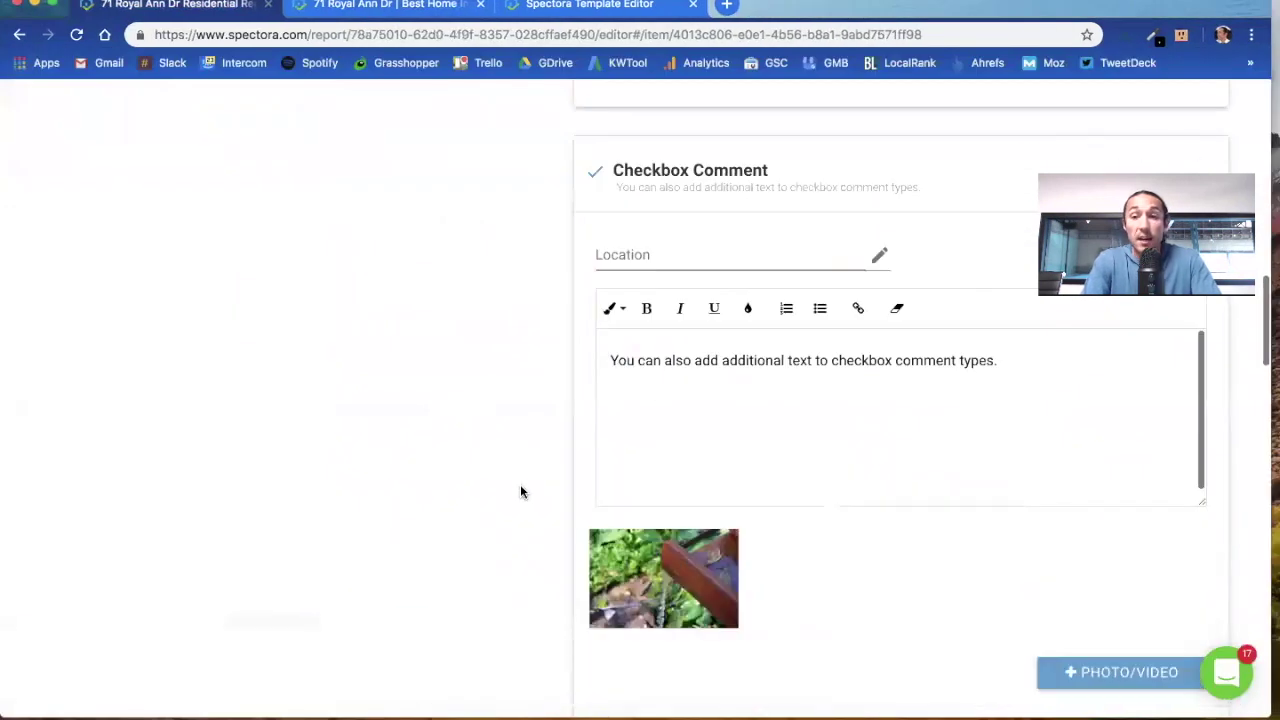
pyautogui.click(390, 10)
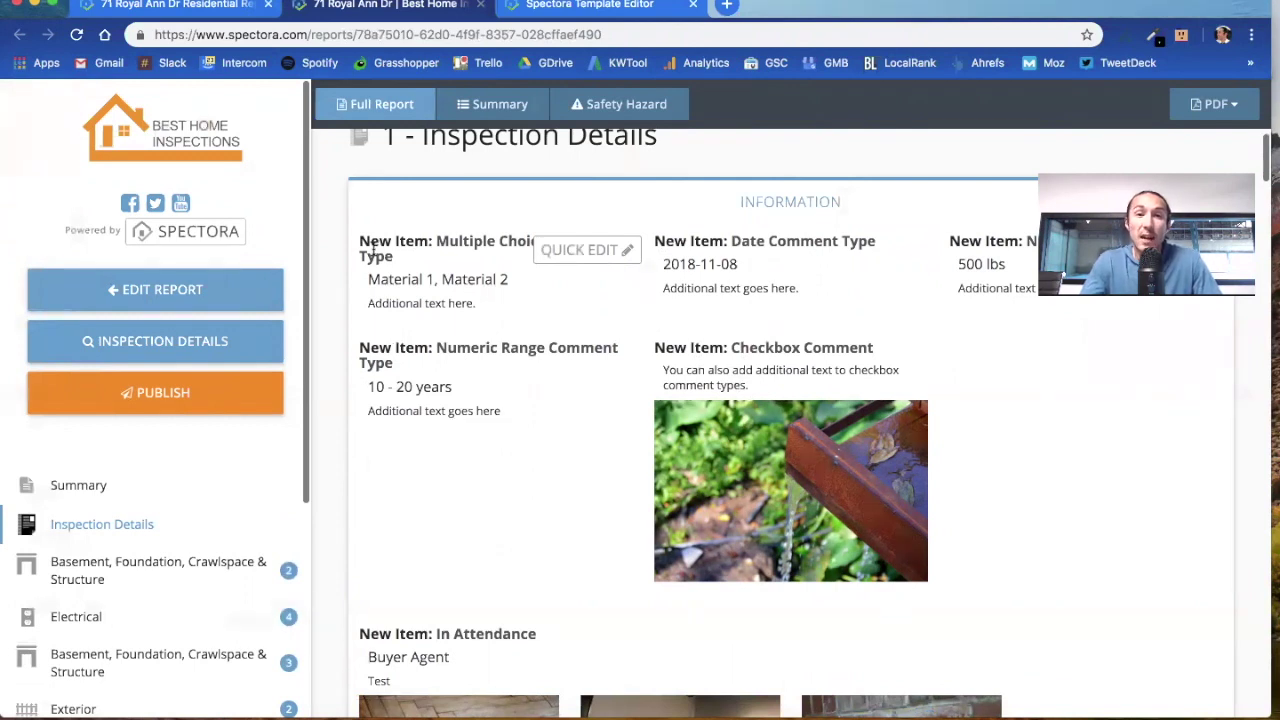
# - Go back to the Residential Report editor at the top of Inspection Details
pyautogui.click(882, 355)
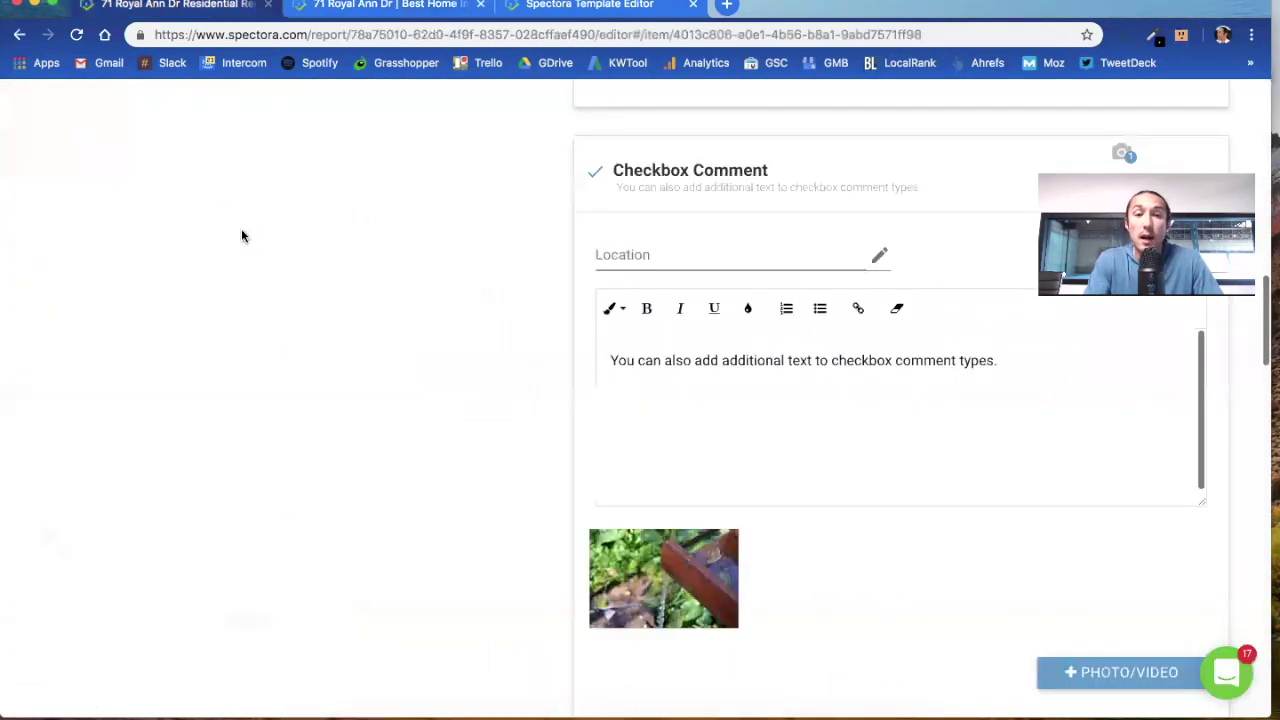
pyautogui.scroll(15, 241, 236)
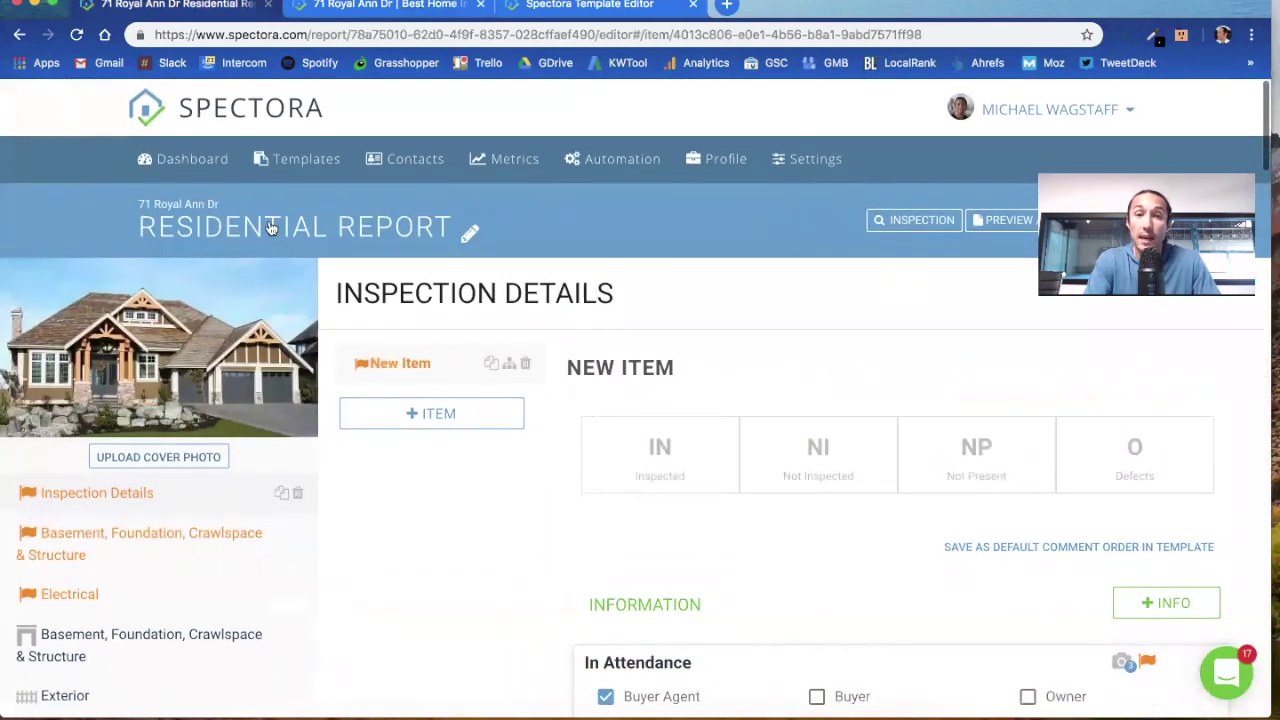
# - Open the report's settings and expand its Display Options
pyautogui.click(269, 228)
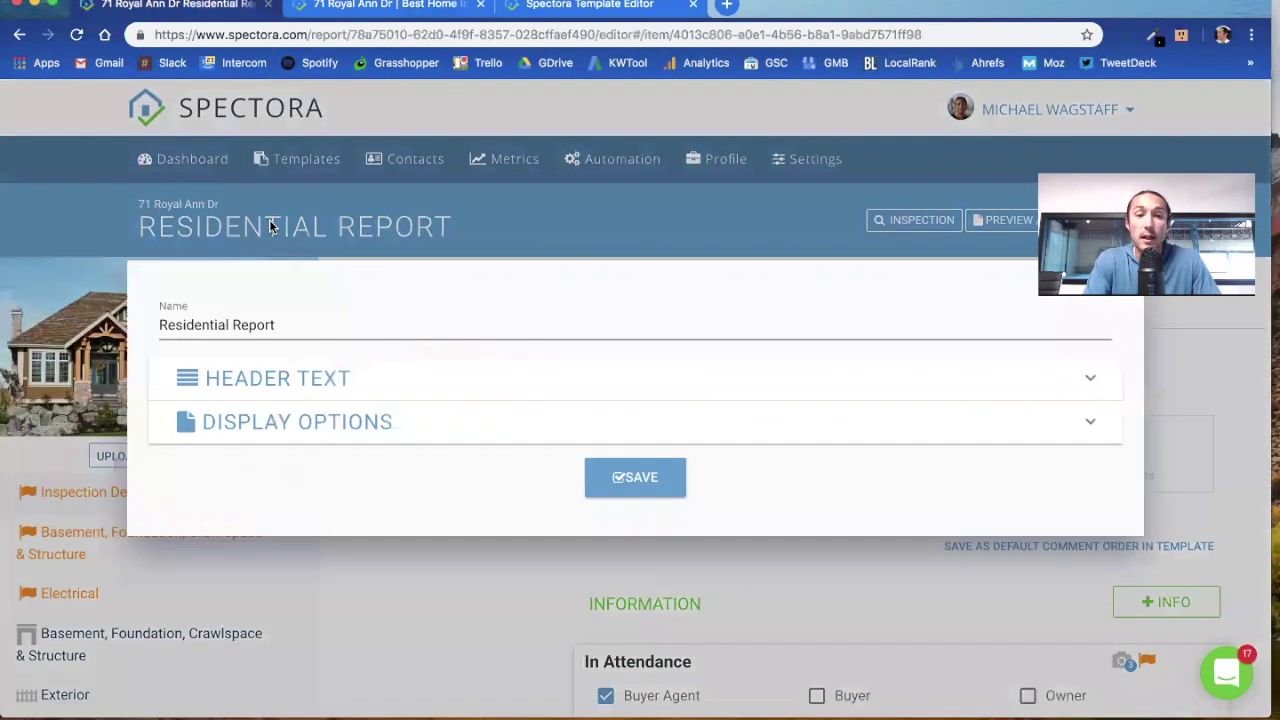
pyautogui.click(306, 418)
pyautogui.scroll(-4, 306, 414)
# - In the InterNACHI Residential template settings, verify Smart Layout for Informational Comments is checked
pyautogui.click(313, 158)
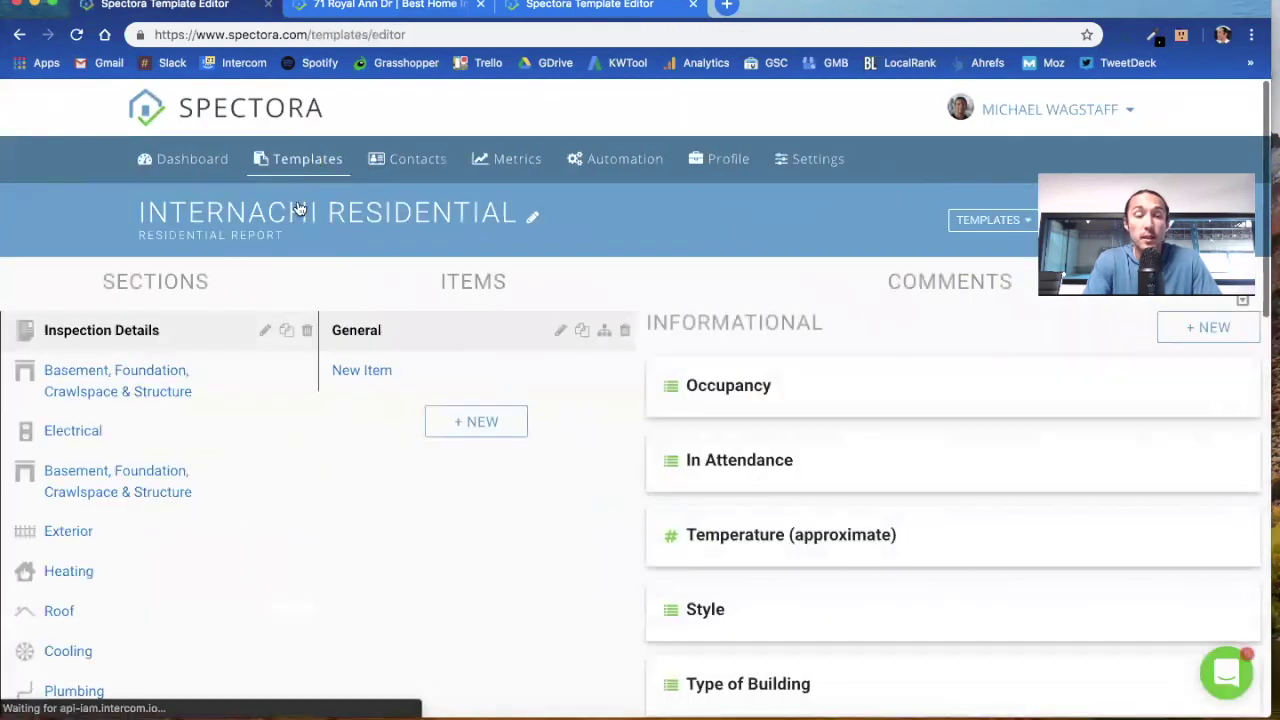
pyautogui.click(298, 208)
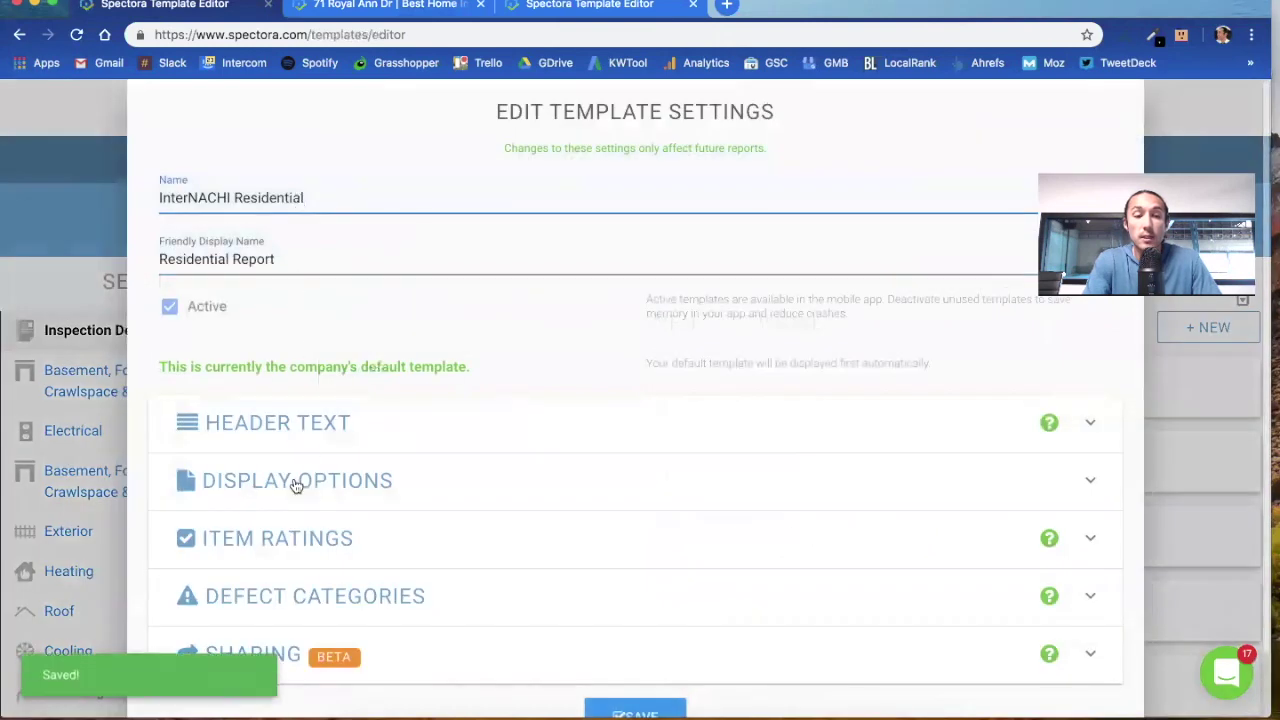
pyautogui.click(293, 481)
pyautogui.scroll(-3, 293, 485)
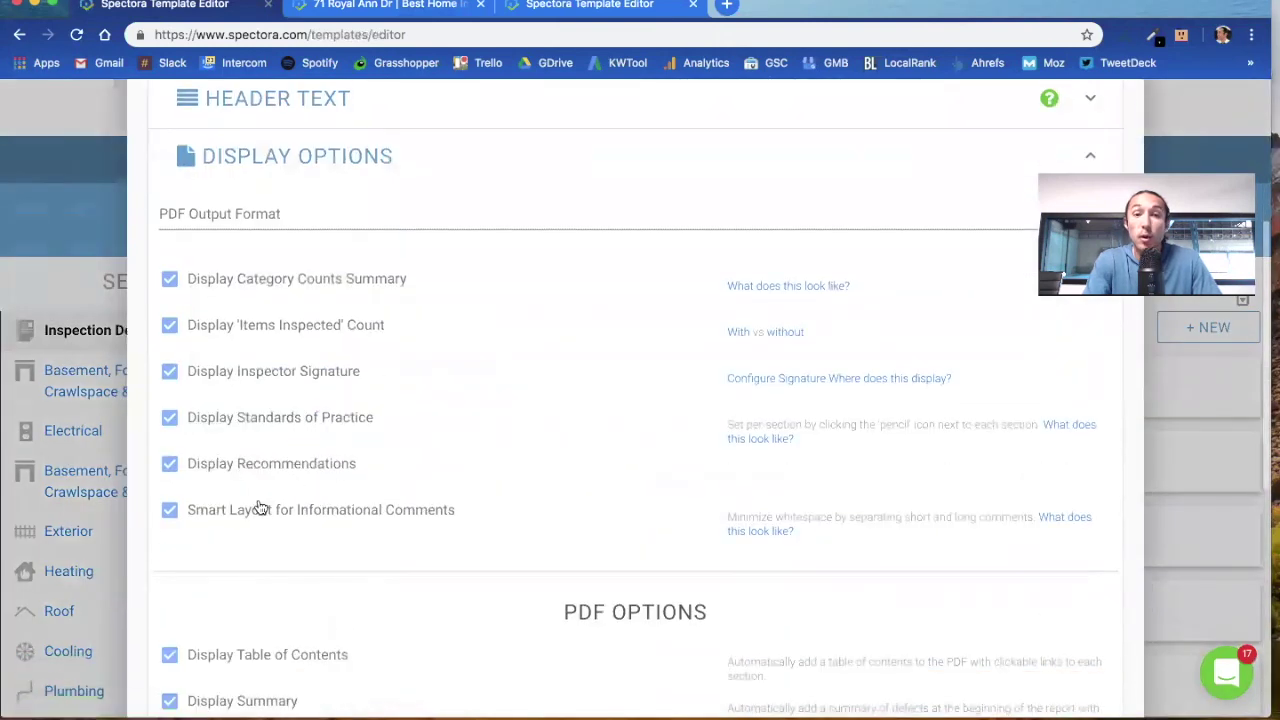
pyautogui.click(44, 252)
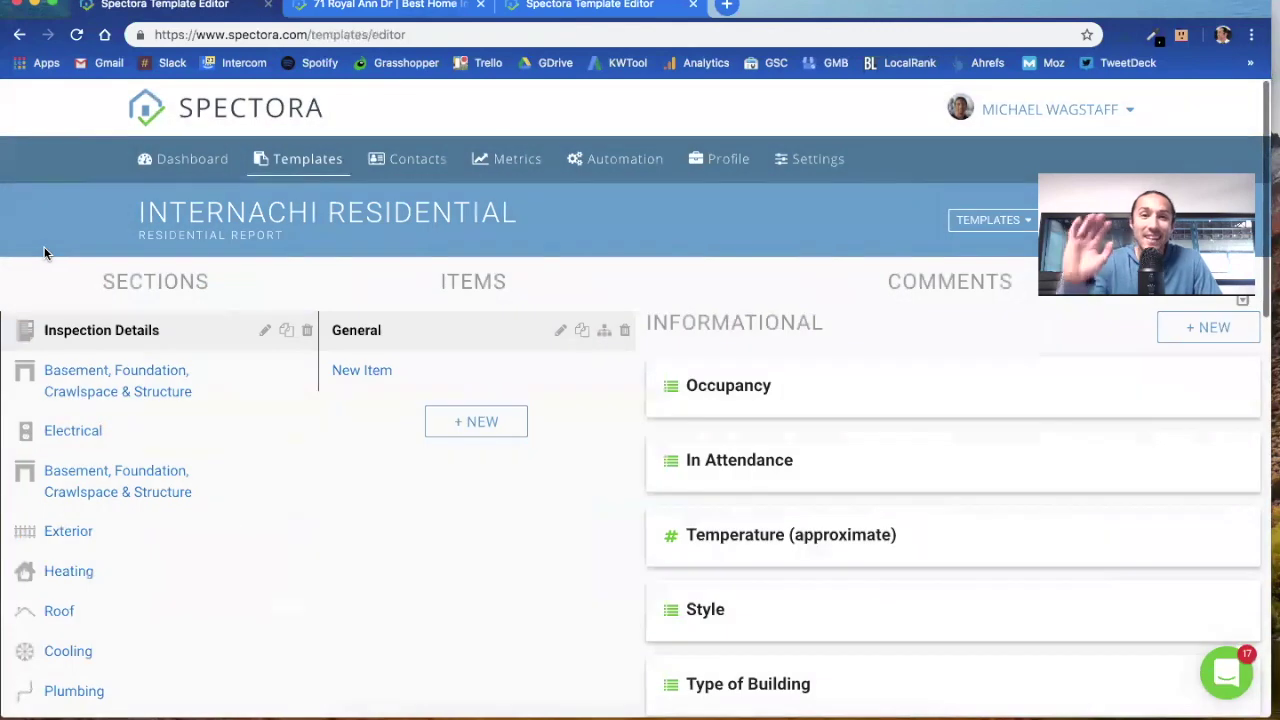